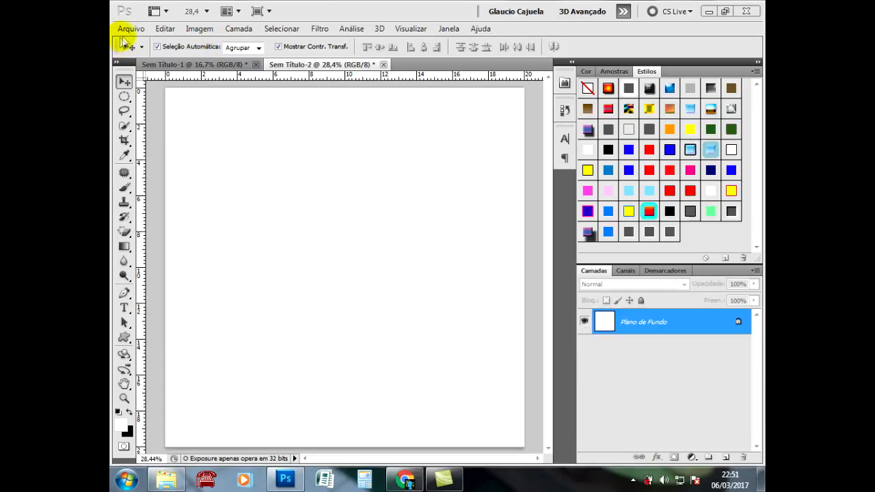
{"action": "left_click", "coordinate": [133, 29]}
{"action": "left_click", "coordinate": [135, 31]}
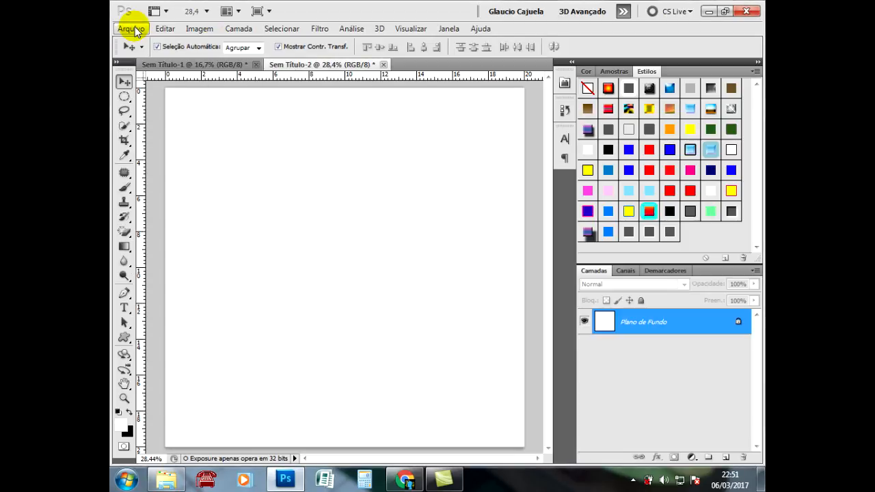
{"action": "left_click", "coordinate": [124, 112]}
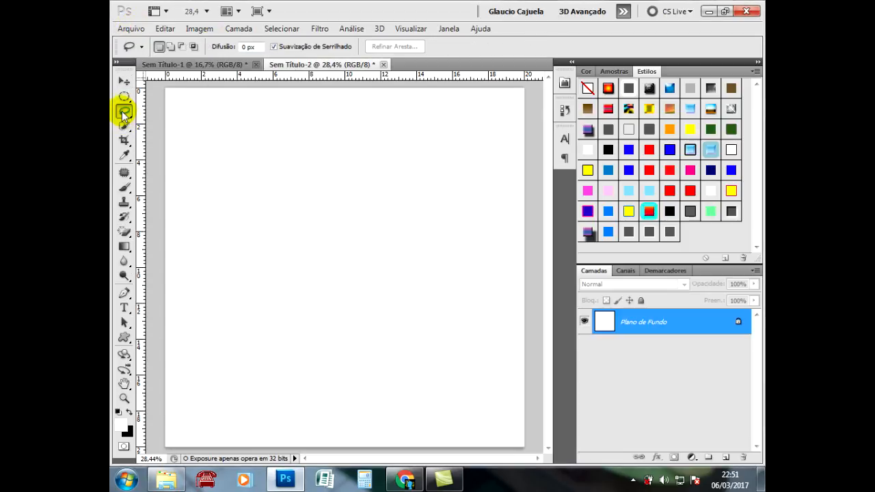
{"action": "left_click", "coordinate": [124, 112]}
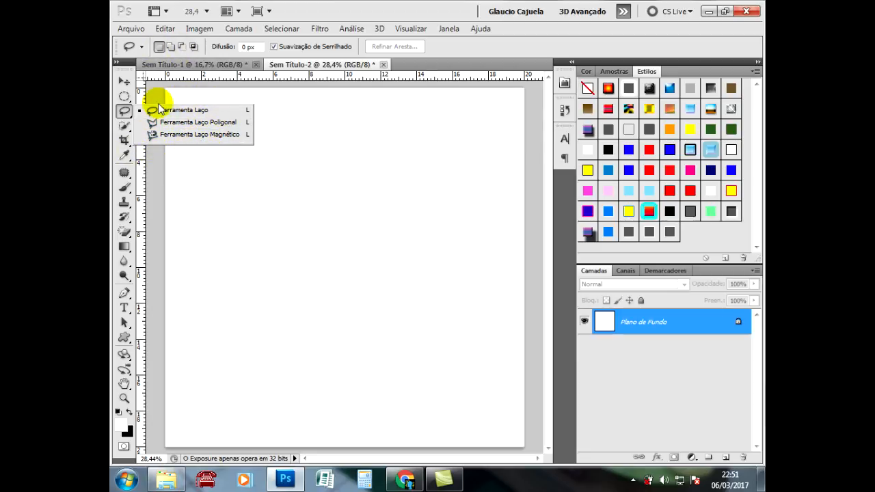
{"action": "left_click", "coordinate": [123, 114]}
Step: Draw an elliptical marquee selection across the middle of the canvas, and clear it
{"action": "left_click", "coordinate": [124, 97]}
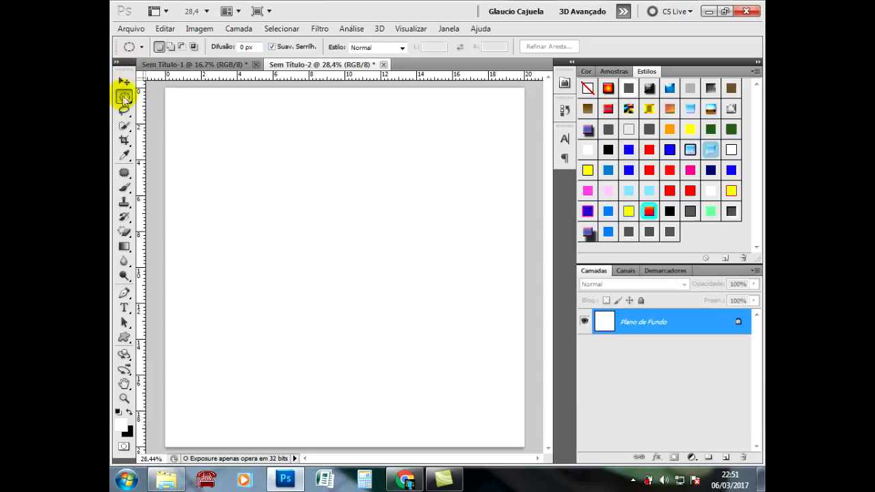
{"action": "left_click", "coordinate": [123, 99]}
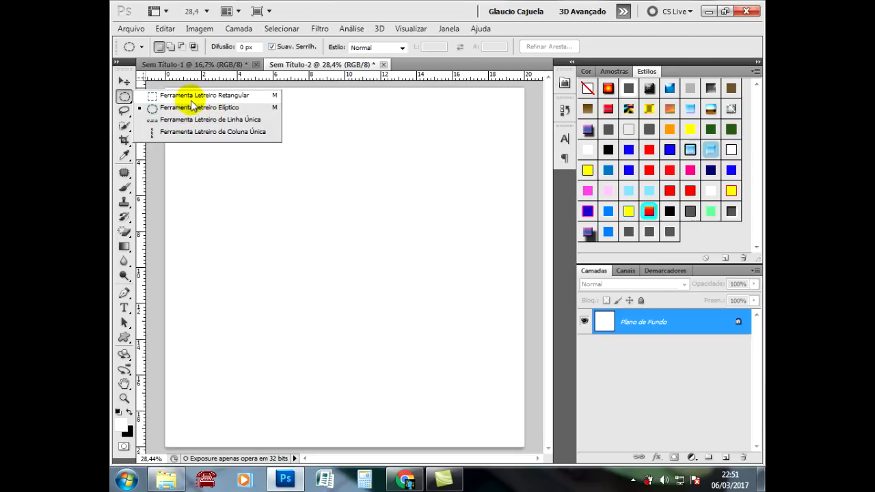
{"action": "left_click_drag", "start_coordinate": [233, 172], "coordinate": [410, 330]}
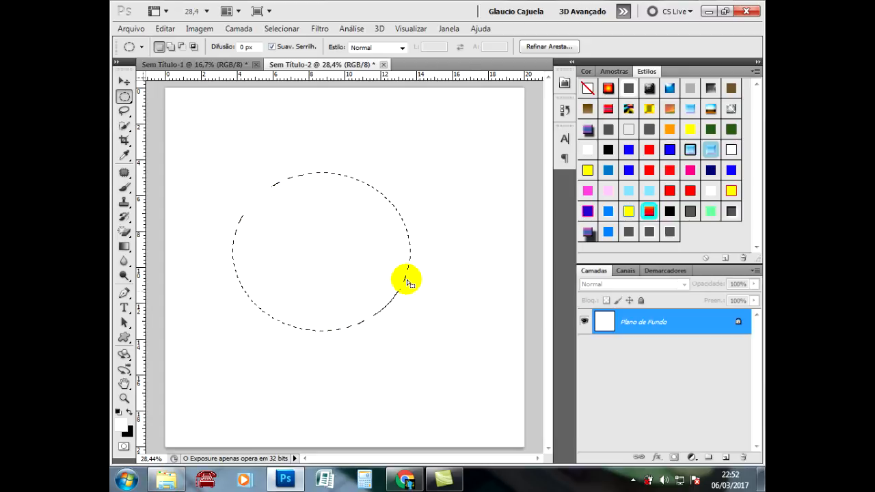
{"action": "left_click", "coordinate": [253, 125]}
Step: Draw a large rectangular marquee selection across the upper part of the canvas
{"action": "right_click", "coordinate": [124, 97]}
{"action": "left_click", "coordinate": [158, 97]}
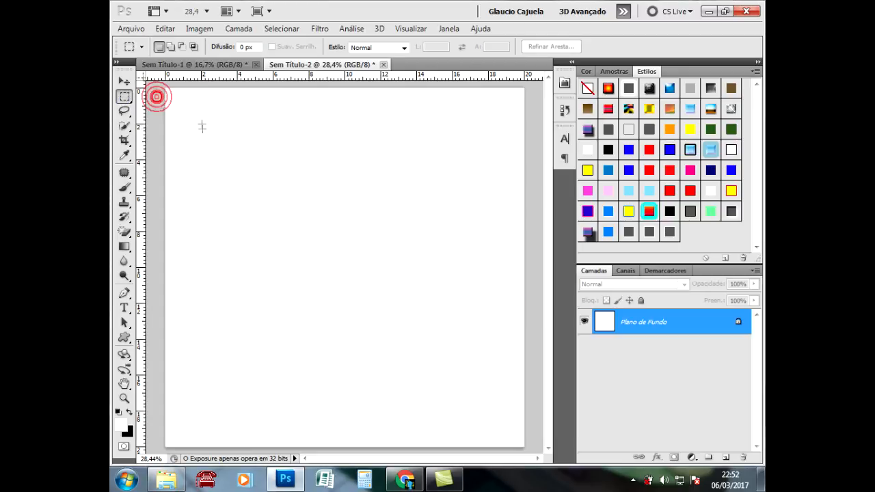
{"action": "left_click_drag", "start_coordinate": [338, 212], "coordinate": [425, 301]}
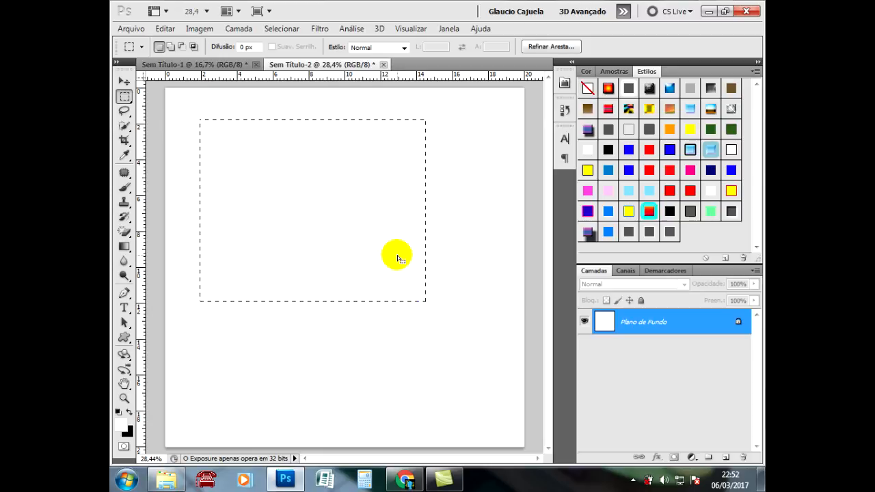
Step: Duplicate the Plano de Fundo layer and convert the original background into a regular layer named Camada 0
{"action": "left_click", "coordinate": [724, 330]}
{"action": "left_click_drag", "start_coordinate": [679, 321], "coordinate": [725, 457]}
{"action": "left_click", "coordinate": [657, 347]}
{"action": "double_click", "coordinate": [656, 347]}
{"action": "left_click", "coordinate": [618, 151]}
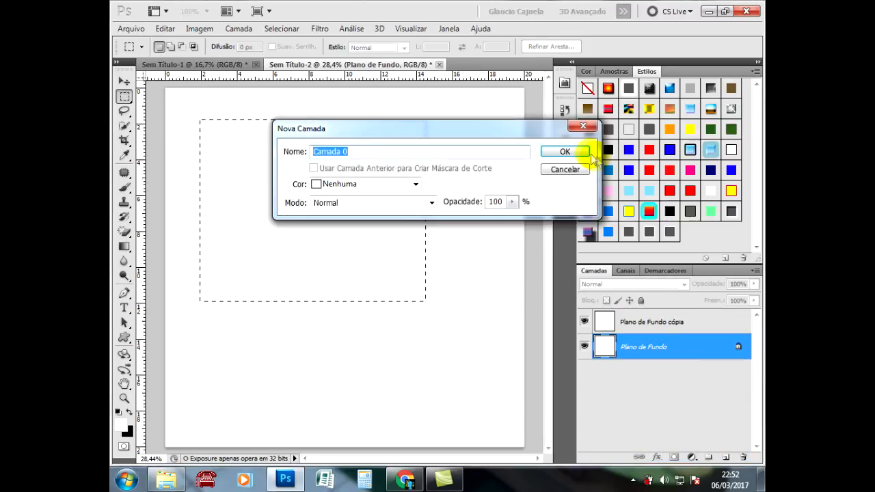
Step: Apply a solid red style to Camada 0 while Plano de Fundo cópia is hidden, and show and select the copy again
{"action": "left_click", "coordinate": [584, 321]}
{"action": "left_click", "coordinate": [669, 176]}
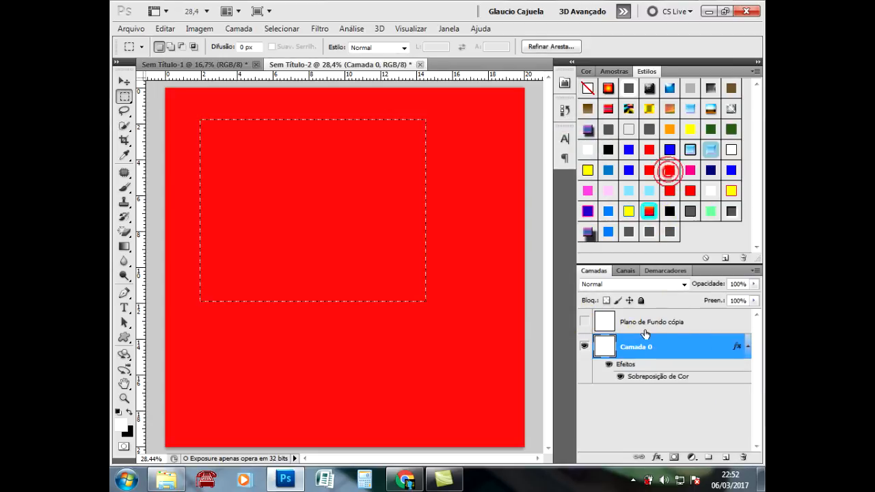
{"action": "left_click", "coordinate": [640, 319]}
{"action": "left_click", "coordinate": [585, 320]}
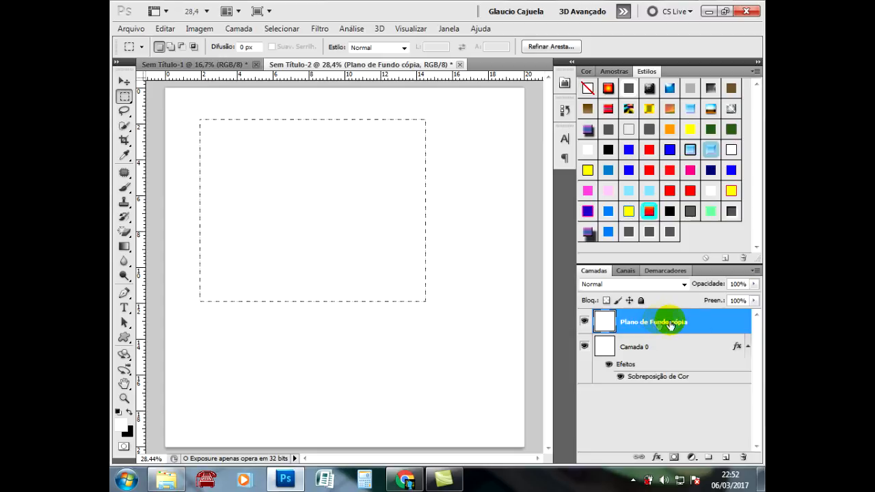
Step: Select a smaller rectangle in the upper middle of Plano de Fundo cópia and delete its contents to cut a window
{"action": "left_click", "coordinate": [278, 154]}
{"action": "left_click_drag", "start_coordinate": [260, 175], "coordinate": [378, 234]}
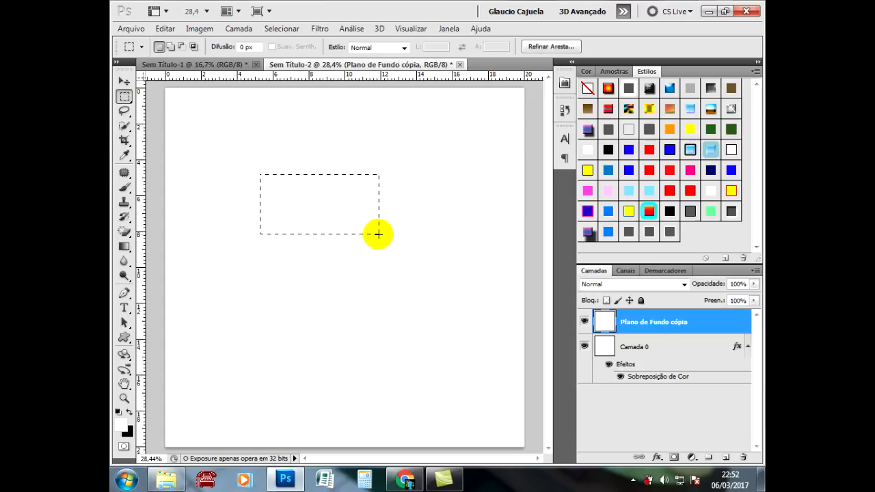
{"action": "key", "text": "Delete"}
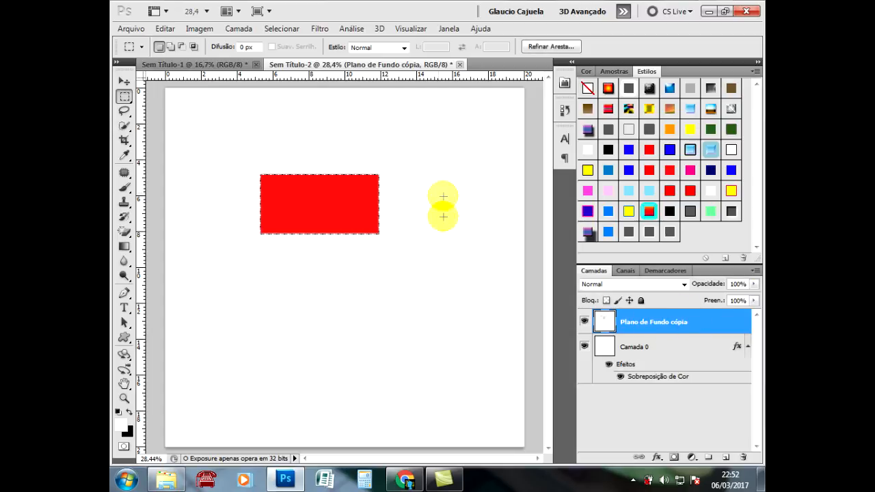
Step: Toggle Plano de Fundo cópia off and on to compare the layers, and clear the rectangular selection
{"action": "left_click", "coordinate": [687, 347]}
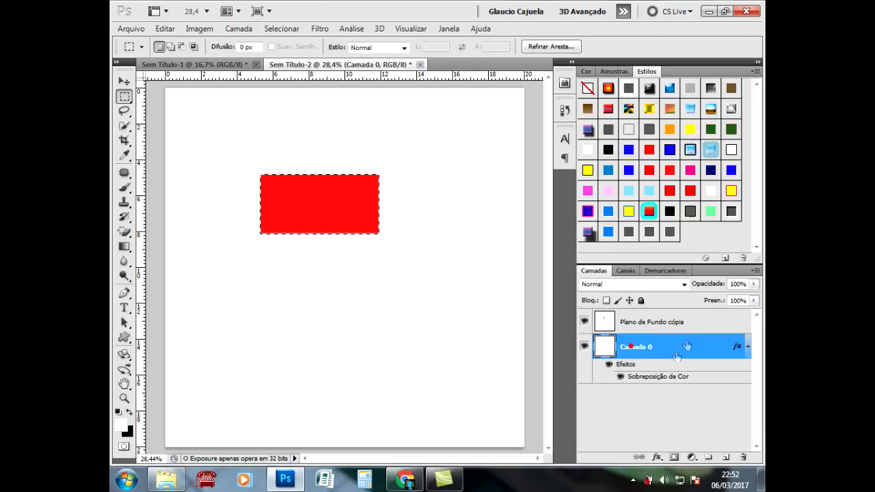
{"action": "left_click", "coordinate": [592, 320]}
{"action": "left_click", "coordinate": [585, 322]}
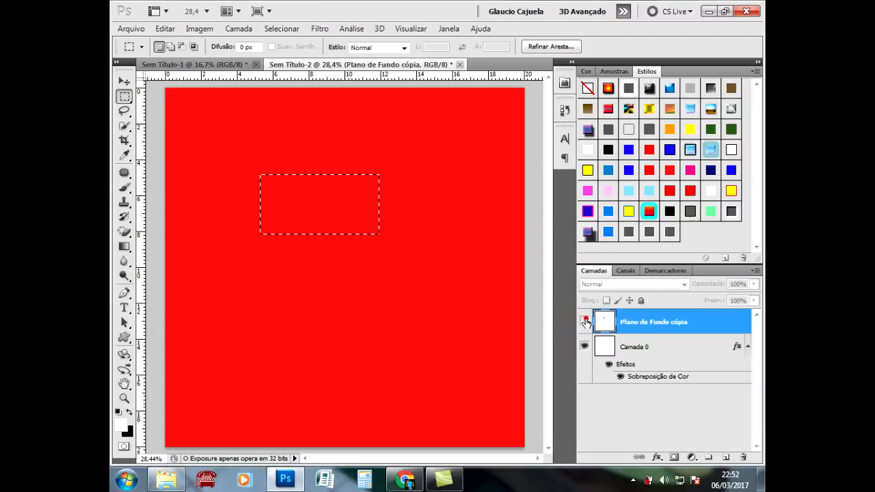
{"action": "left_click", "coordinate": [584, 321]}
{"action": "left_click", "coordinate": [189, 98]}
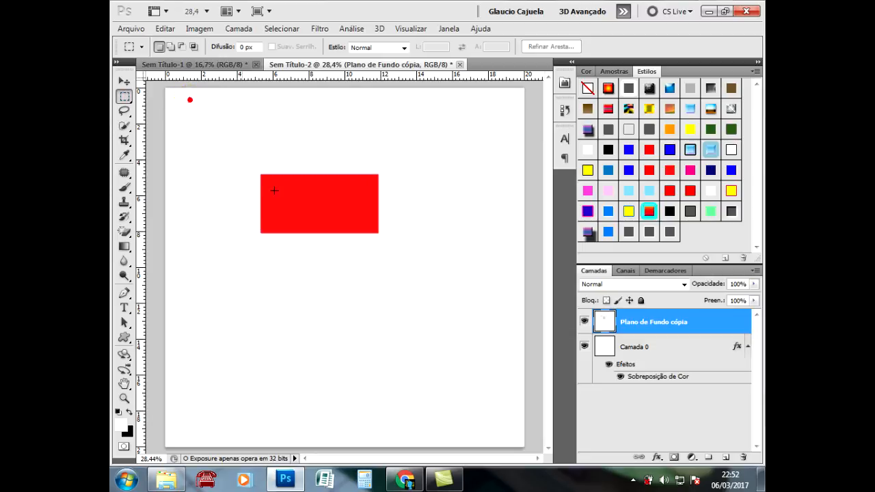
{"action": "left_click_drag", "start_coordinate": [605, 356], "coordinate": [611, 328]}
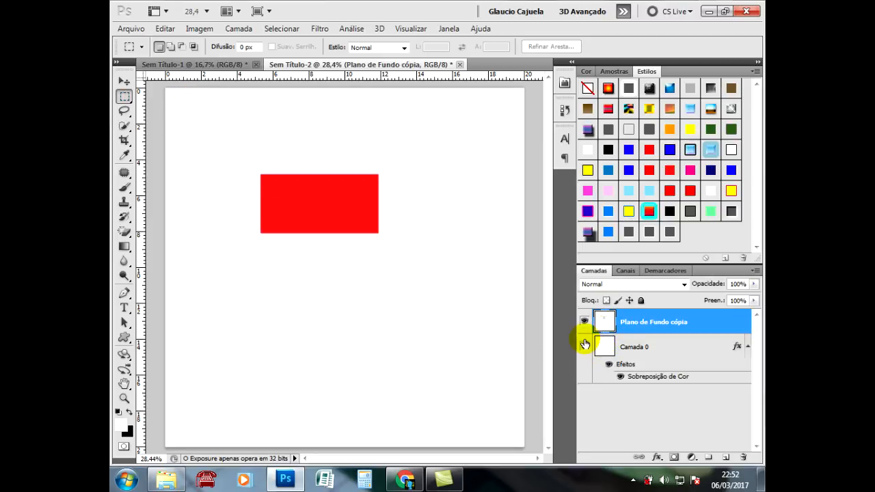
Step: Try several colour styles on Camada 0, ending with a yellow style that has a stroke
{"action": "left_click", "coordinate": [636, 347]}
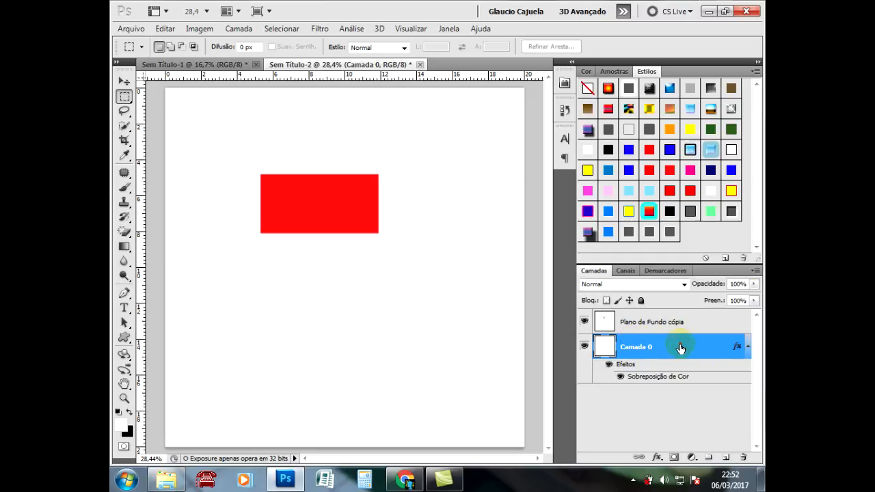
{"action": "left_click", "coordinate": [731, 191]}
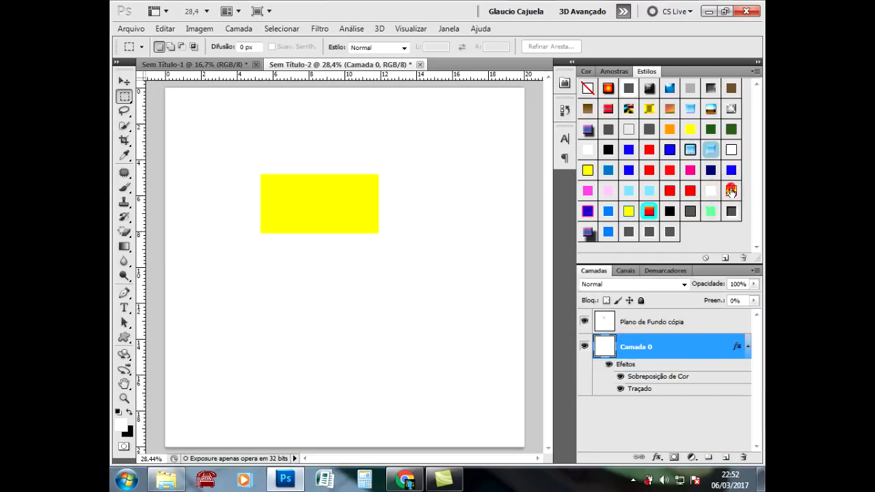
{"action": "left_click", "coordinate": [710, 149]}
{"action": "left_click", "coordinate": [608, 149]}
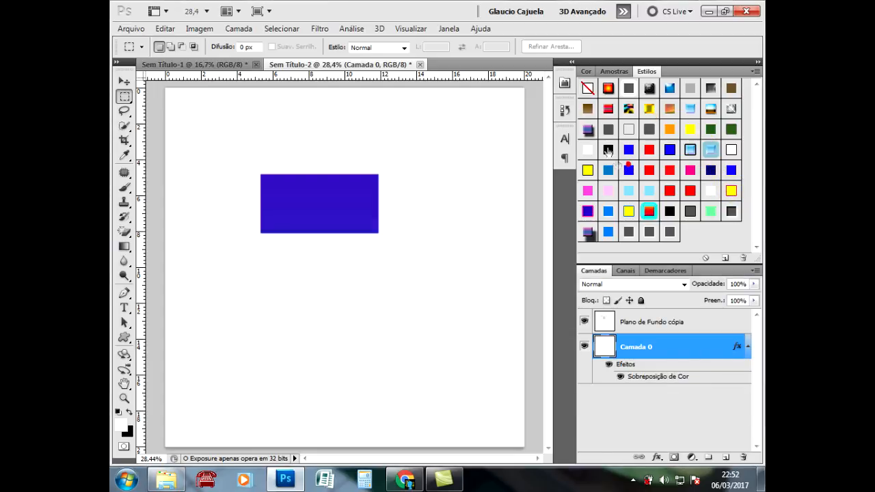
{"action": "left_click", "coordinate": [589, 170]}
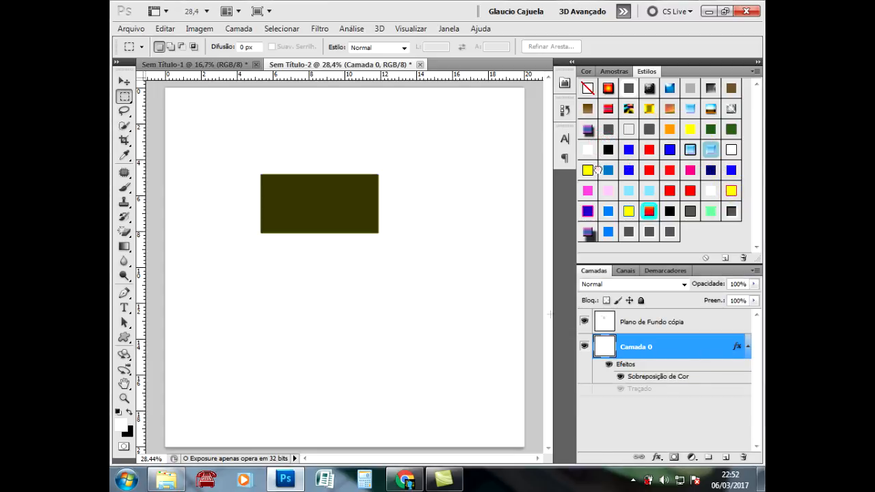
Step: Apply a solid red style to Plano de Fundo cópia and a solid blue style with drop shadow to Camada 0
{"action": "left_click", "coordinate": [640, 321]}
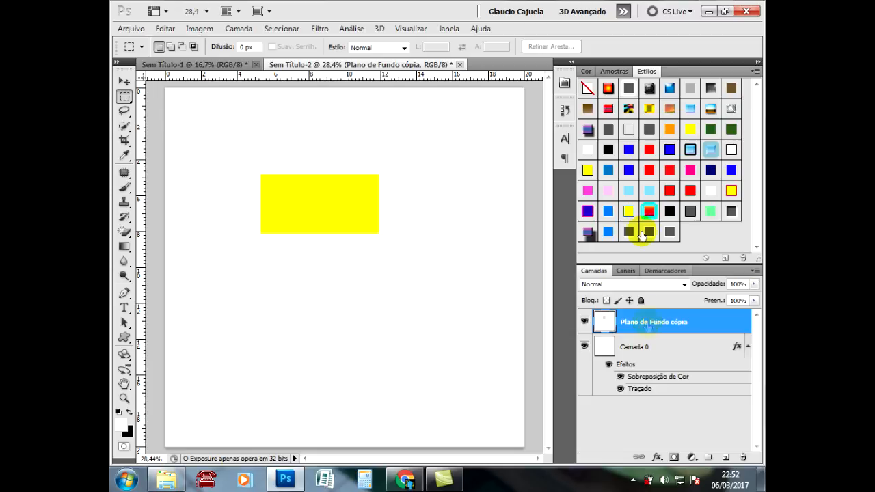
{"action": "left_click", "coordinate": [649, 149]}
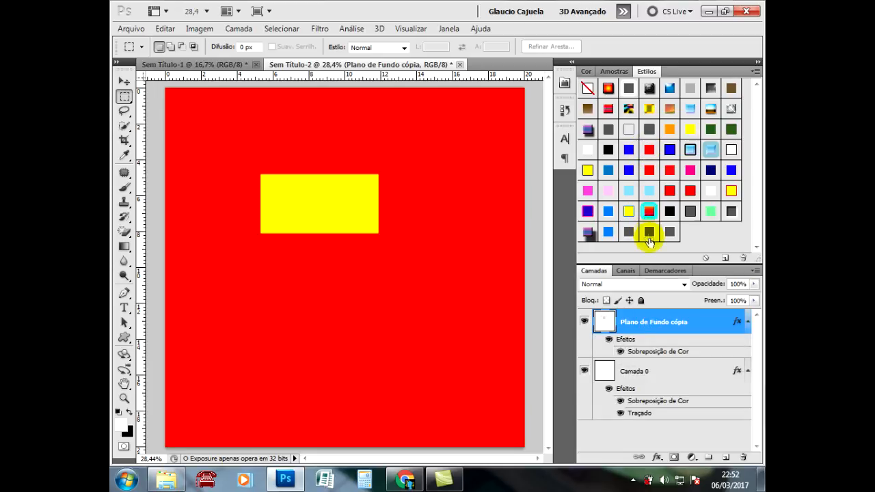
{"action": "left_click", "coordinate": [655, 374]}
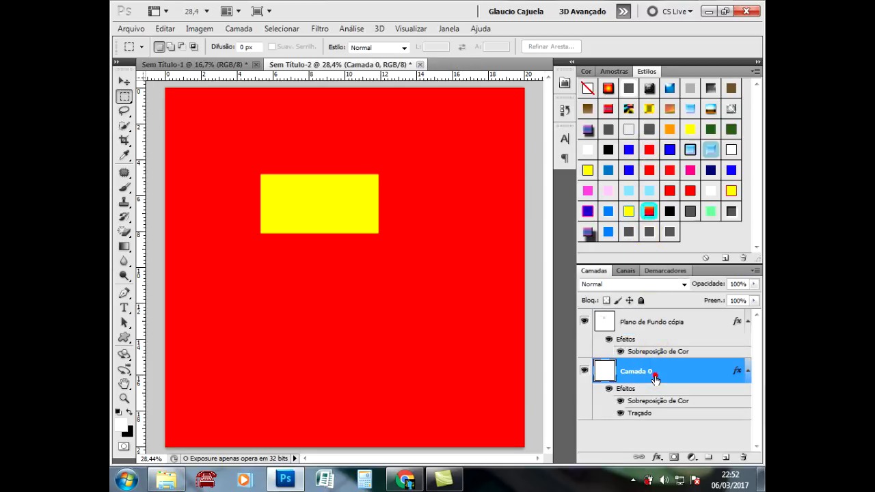
{"action": "left_click", "coordinate": [732, 170]}
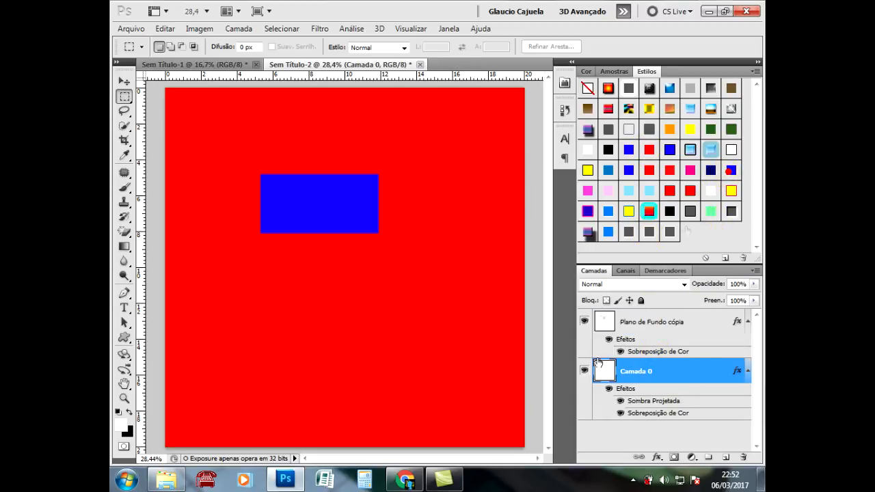
Step: Toggle the visibility of Plano de Fundo cópia repeatedly to compare the canvas with and without it, leaving it hidden
{"action": "left_click", "coordinate": [640, 316]}
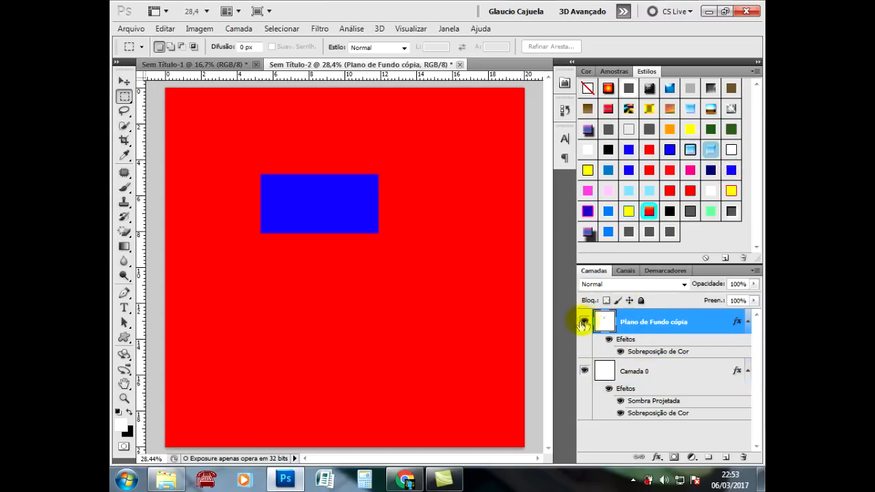
{"action": "left_click", "coordinate": [585, 323]}
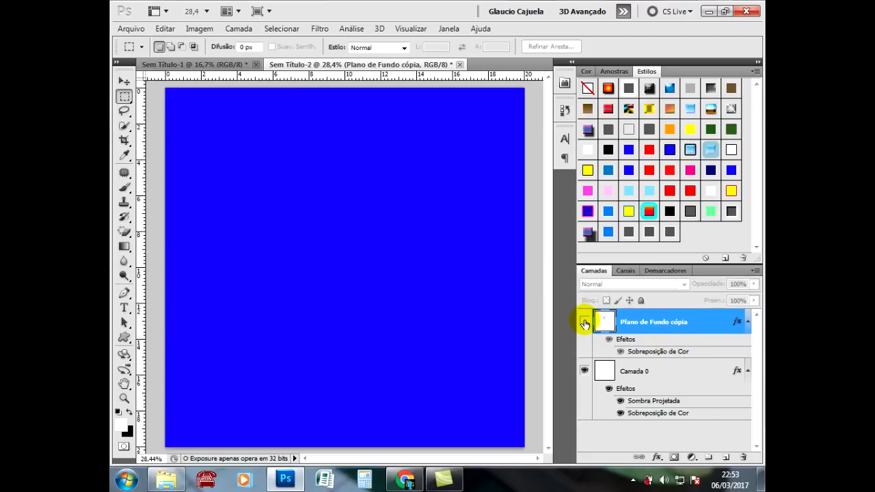
{"action": "left_click", "coordinate": [584, 322]}
{"action": "left_click", "coordinate": [586, 322]}
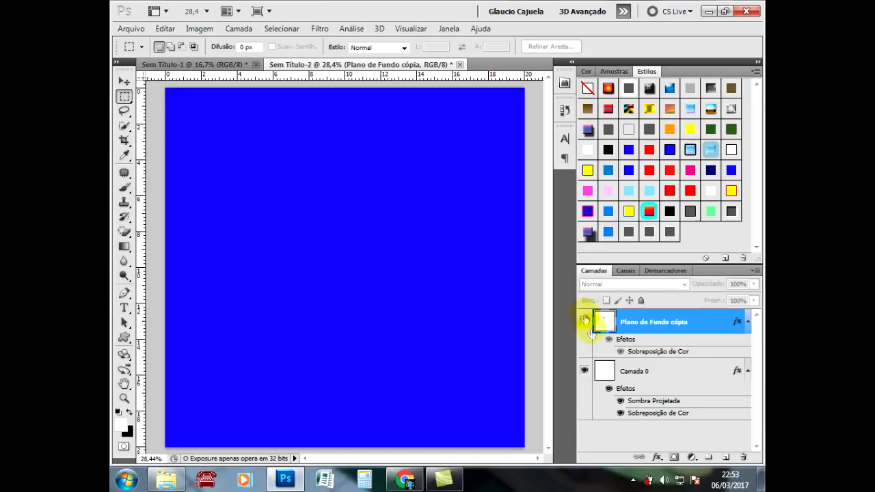
{"action": "left_click", "coordinate": [585, 323]}
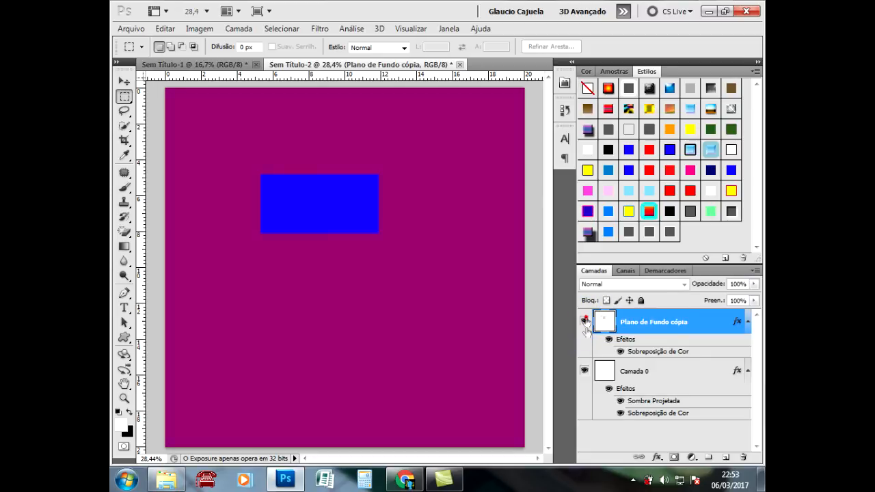
{"action": "left_click", "coordinate": [585, 323]}
{"action": "left_click", "coordinate": [585, 323]}
{"action": "left_click", "coordinate": [584, 323]}
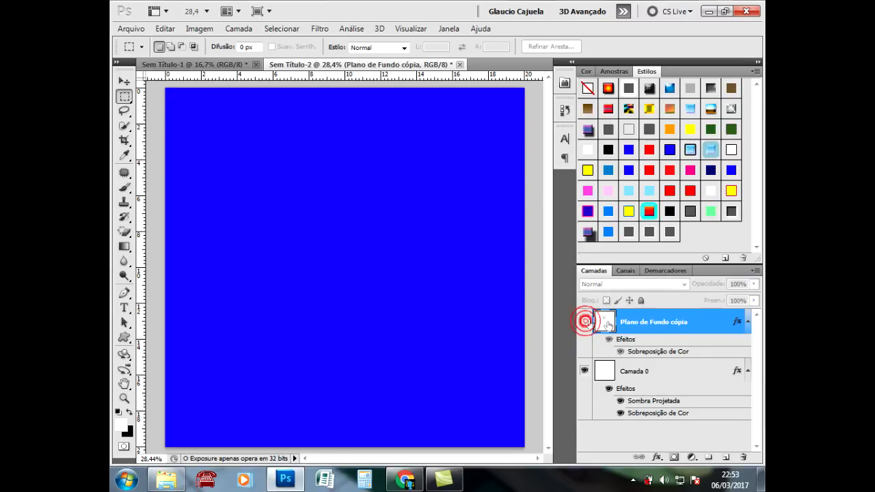
Step: Hide Camada 0 and show only Plano de Fundo cópia to examine its cut-out area
{"action": "left_click", "coordinate": [684, 379]}
{"action": "left_click", "coordinate": [585, 369]}
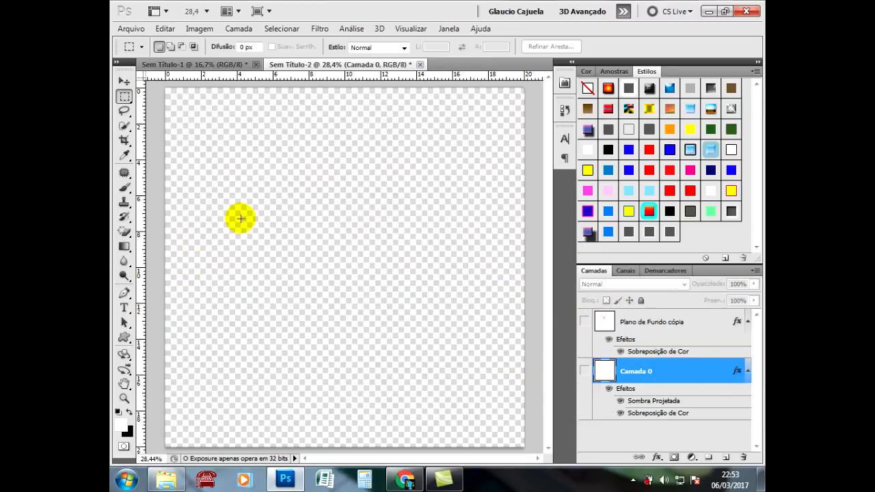
{"action": "left_click", "coordinate": [632, 327]}
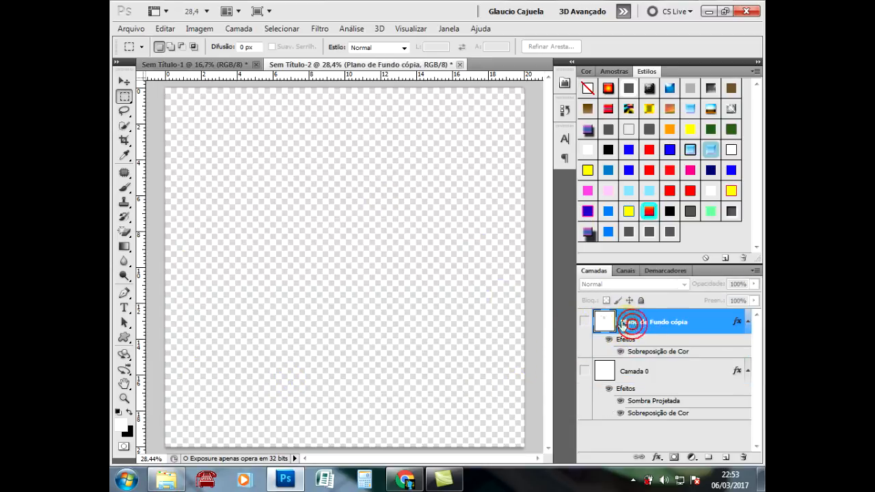
{"action": "left_click", "coordinate": [585, 319]}
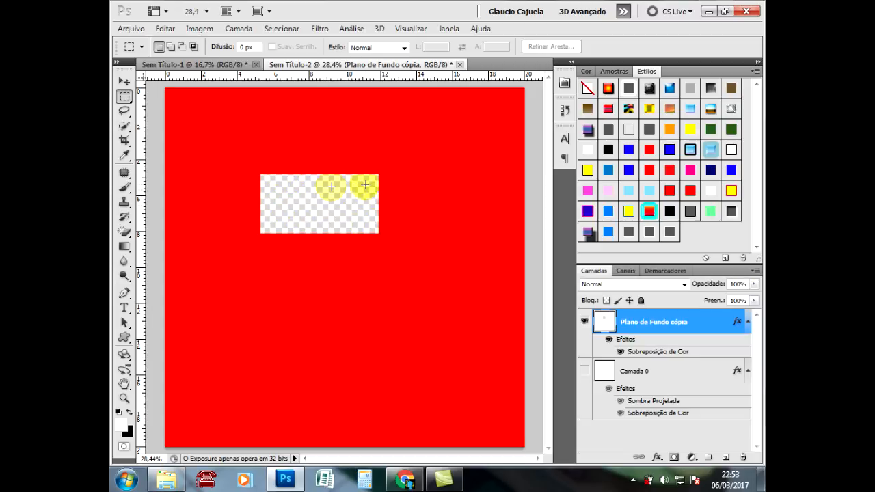
Step: Hide Plano de Fundo cópia, and show and select Camada 0 on its own
{"action": "left_click", "coordinate": [584, 322]}
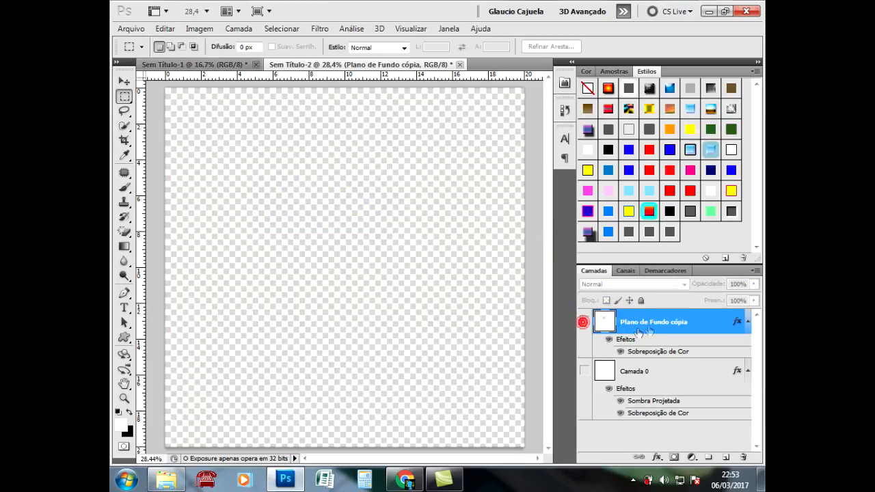
{"action": "left_click", "coordinate": [584, 371]}
{"action": "left_click", "coordinate": [674, 371]}
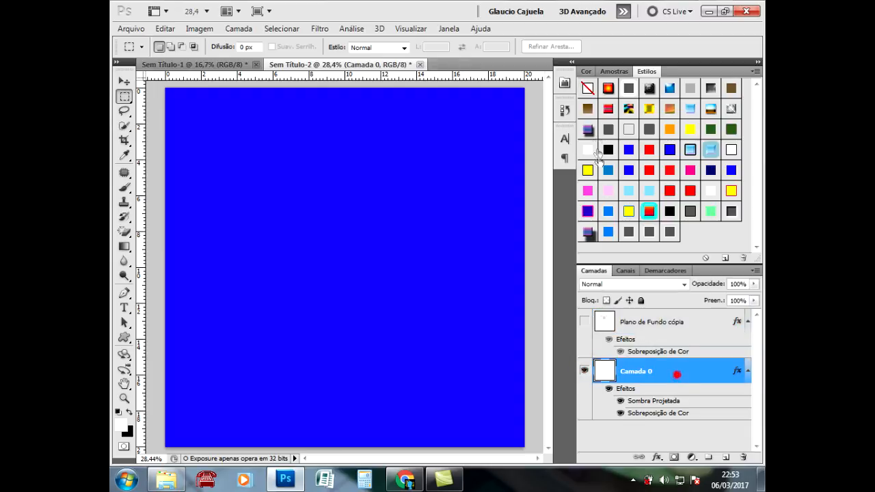
Step: Clear the layer style from Camada 0 and open a-noite.jpg from the desktop, using its embedded colour profile
{"action": "left_click", "coordinate": [588, 90]}
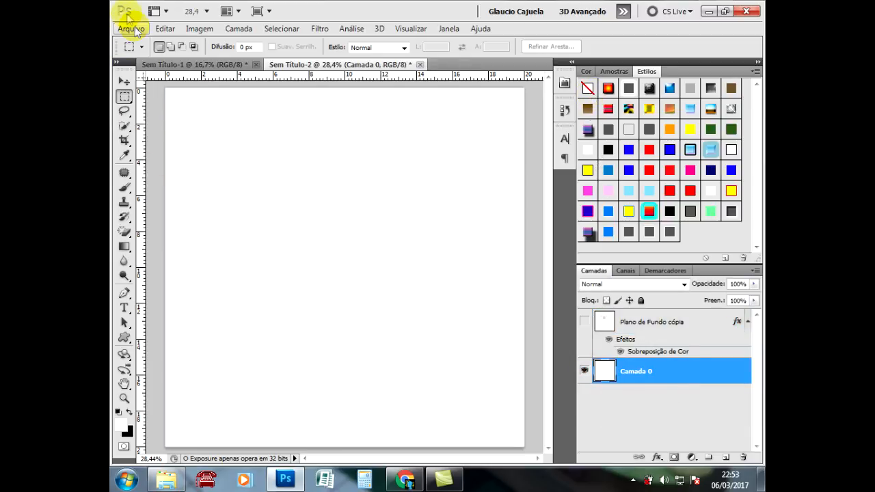
{"action": "left_click", "coordinate": [132, 29]}
{"action": "left_click", "coordinate": [137, 54]}
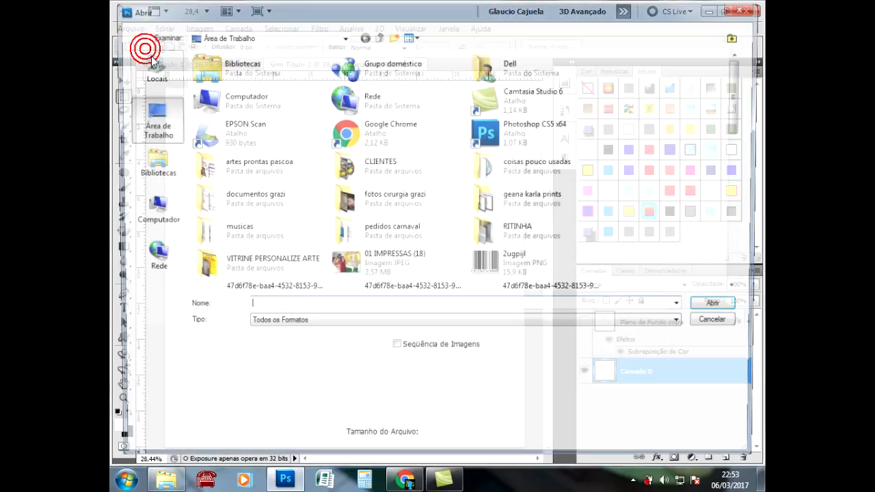
{"action": "left_click", "coordinate": [346, 263]}
{"action": "scroll", "coordinate": [512, 205], "scroll_direction": "down", "scroll_amount": 5}
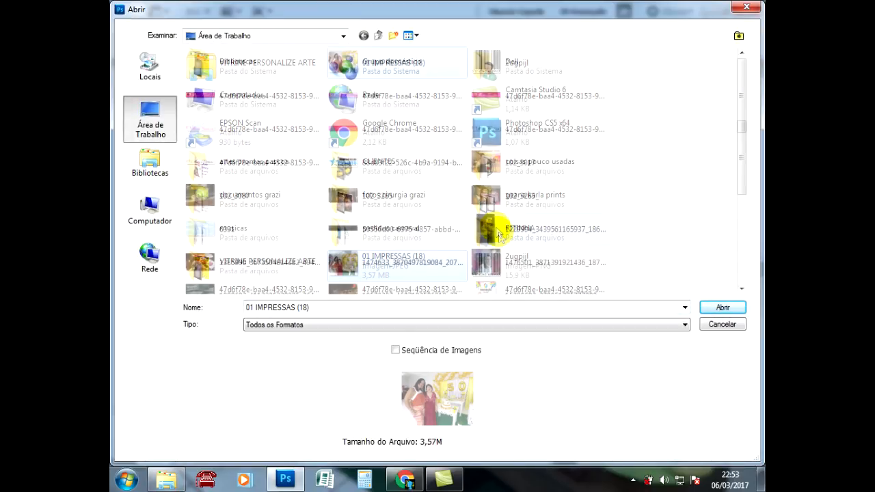
{"action": "left_click", "coordinate": [504, 161]}
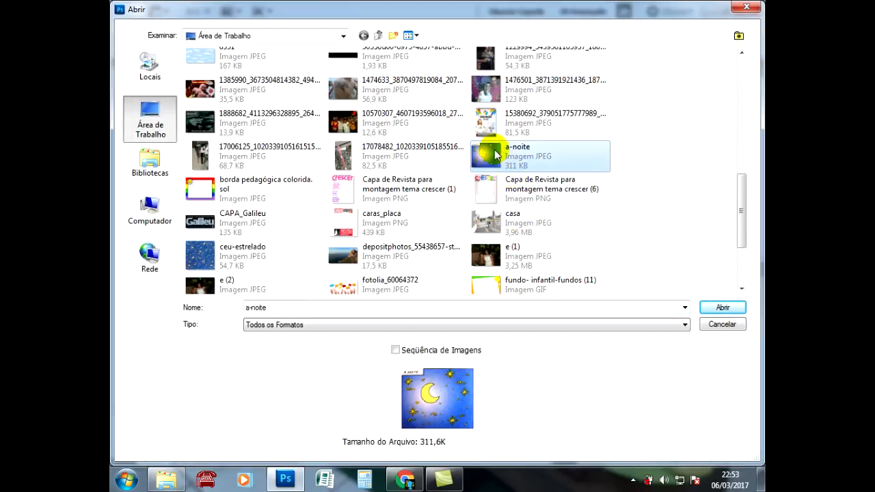
{"action": "double_click", "coordinate": [498, 168]}
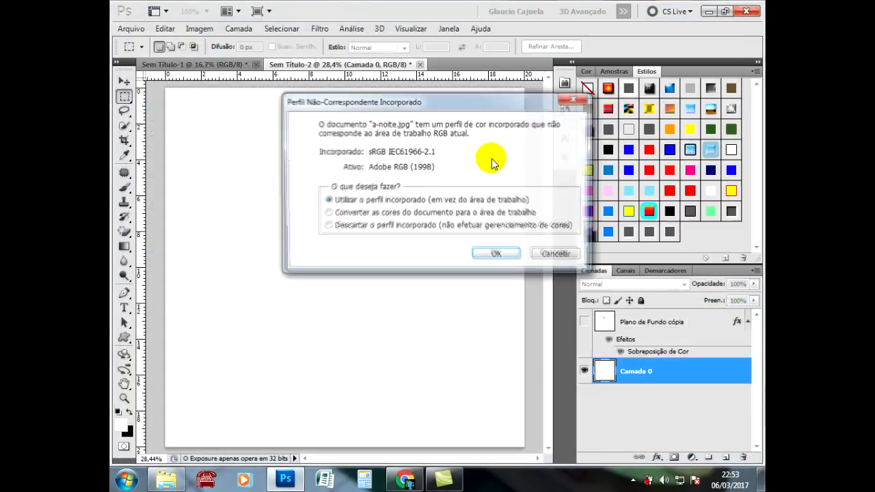
{"action": "key", "text": "Return"}
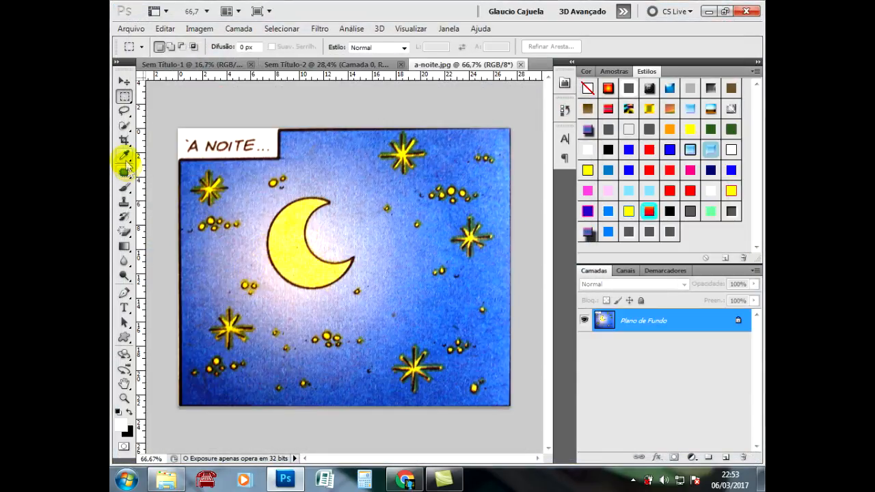
Step: Select the yellow crescent moon by tracing its outline freehand with the Lasso tool
{"action": "left_click", "coordinate": [124, 111]}
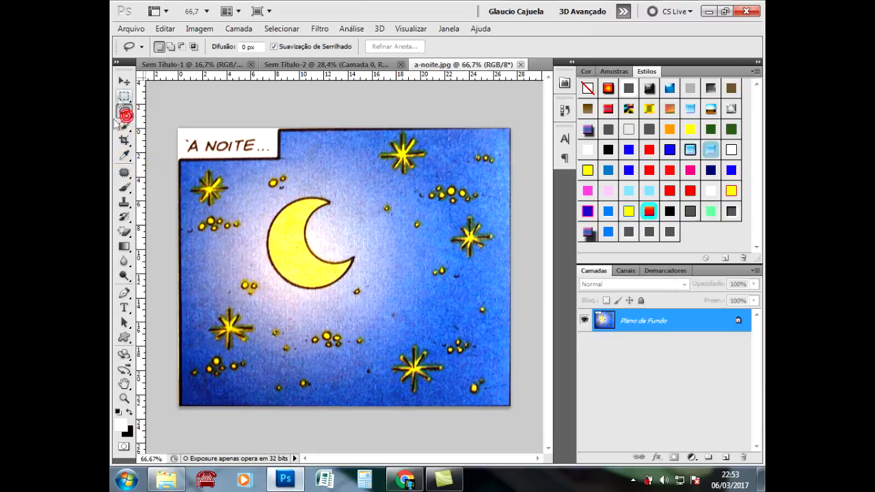
{"action": "left_click", "coordinate": [124, 111]}
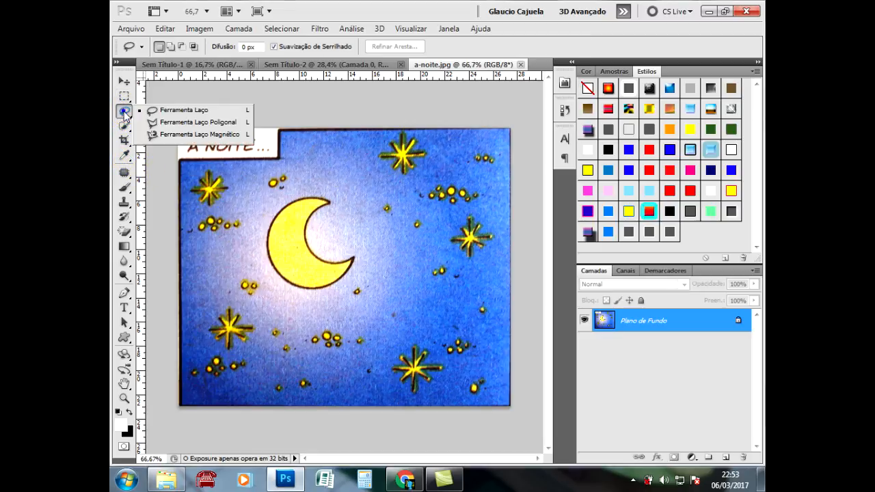
{"action": "left_click", "coordinate": [164, 113]}
{"action": "left_click", "coordinate": [123, 111]}
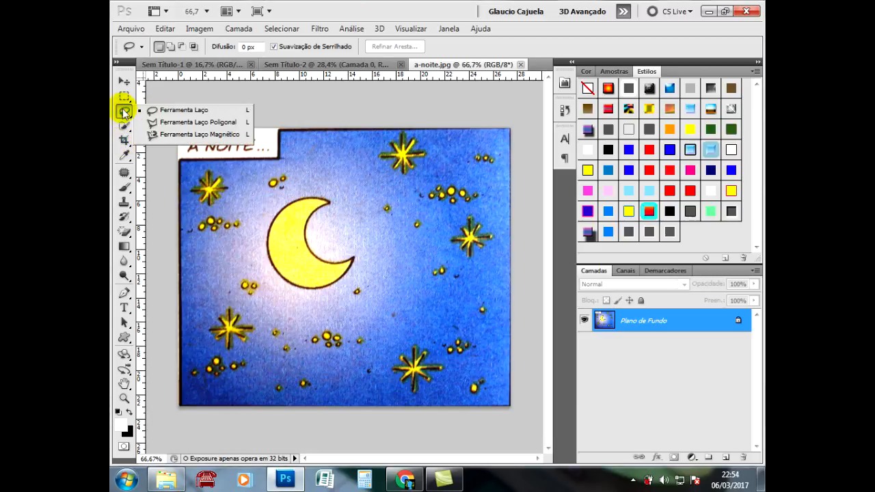
{"action": "left_click", "coordinate": [162, 112]}
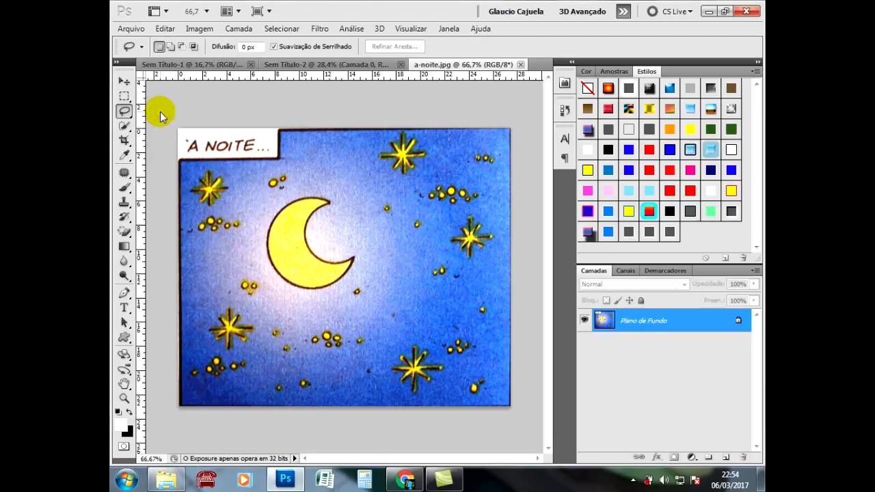
{"action": "left_click", "coordinate": [120, 115]}
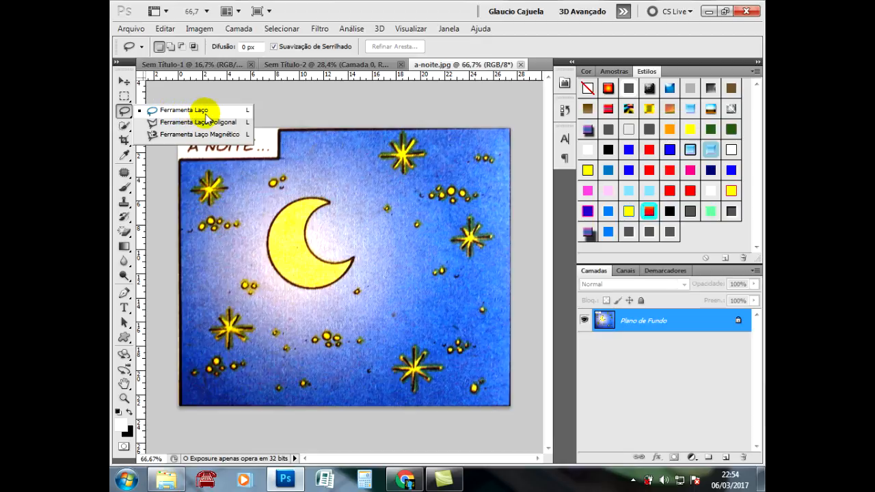
{"action": "left_click", "coordinate": [269, 233]}
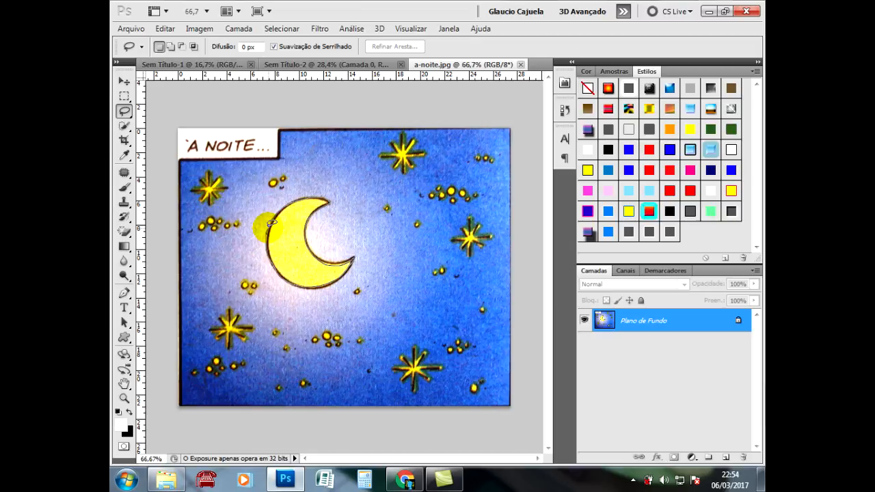
{"action": "left_click_drag", "start_coordinate": [268, 227], "coordinate": [267, 230]}
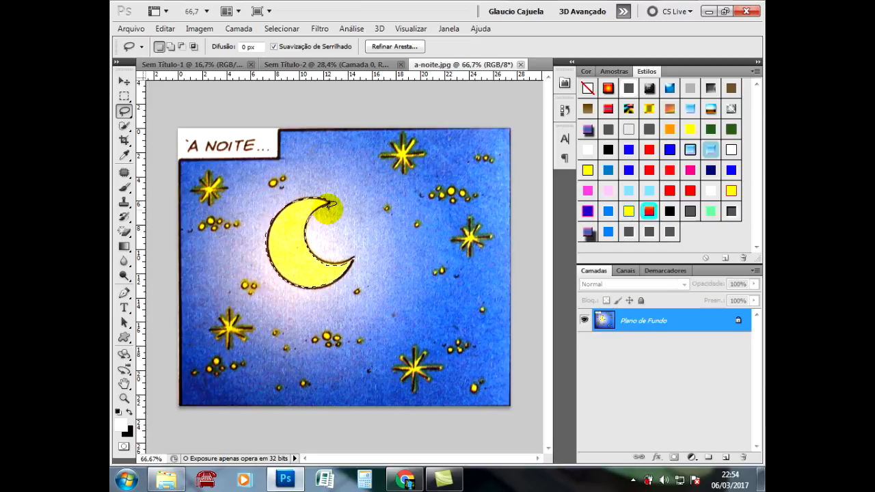
{"action": "scroll", "coordinate": [331, 204], "scroll_direction": "up", "scroll_amount": 1}
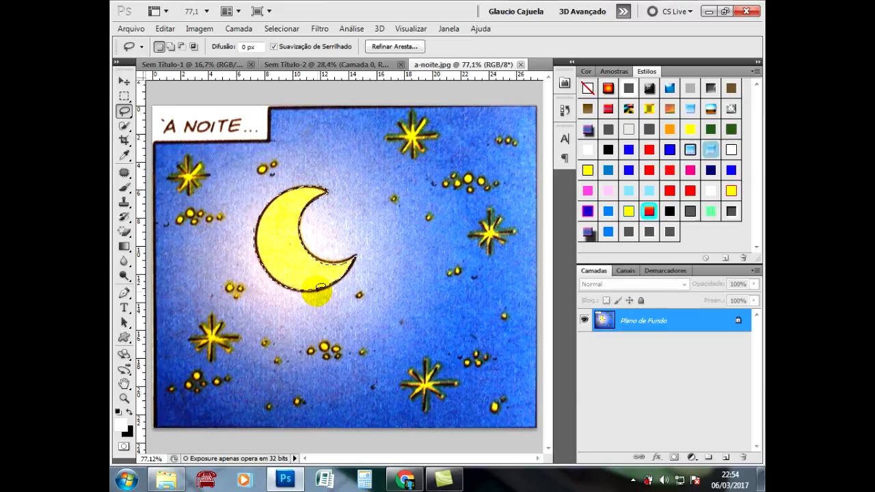
Step: Duplicate the background layer and convert the original into the regular layer Camada 0 with a solid white style
{"action": "key", "text": "Delete"}
{"action": "key", "text": "Escape"}
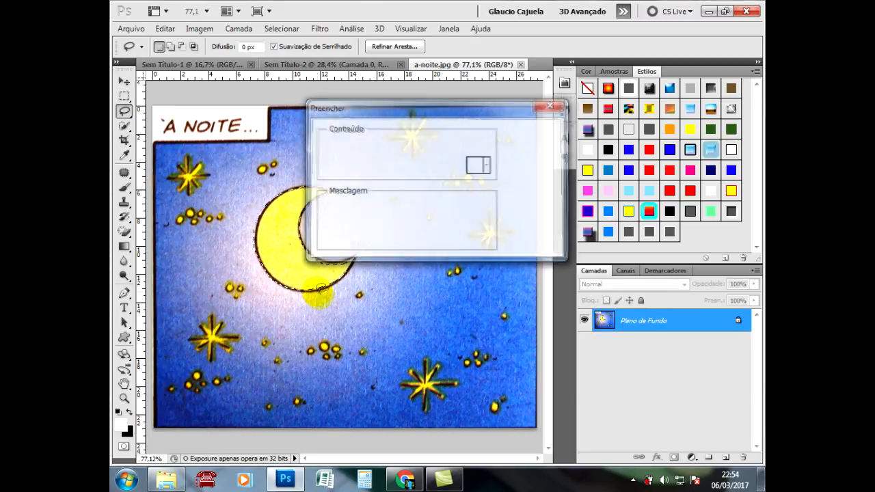
{"action": "left_click_drag", "start_coordinate": [654, 319], "coordinate": [725, 457]}
{"action": "double_click", "coordinate": [660, 344]}
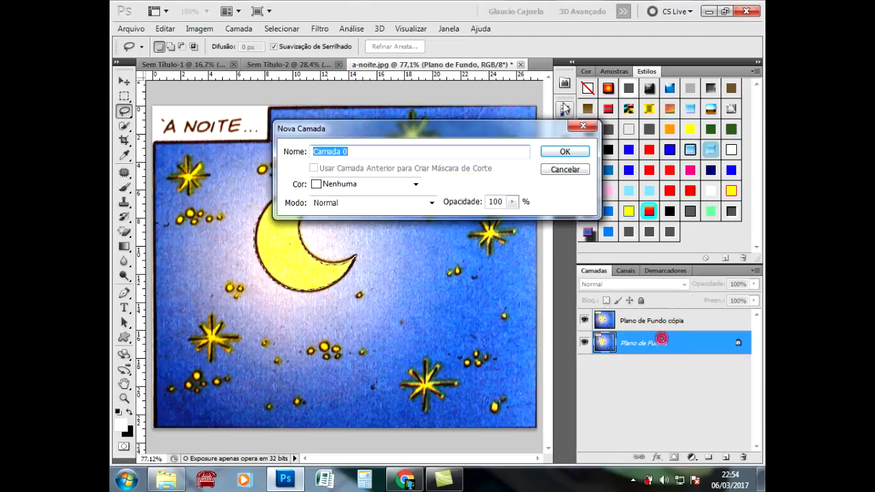
{"action": "left_click", "coordinate": [566, 154]}
{"action": "left_click", "coordinate": [586, 157]}
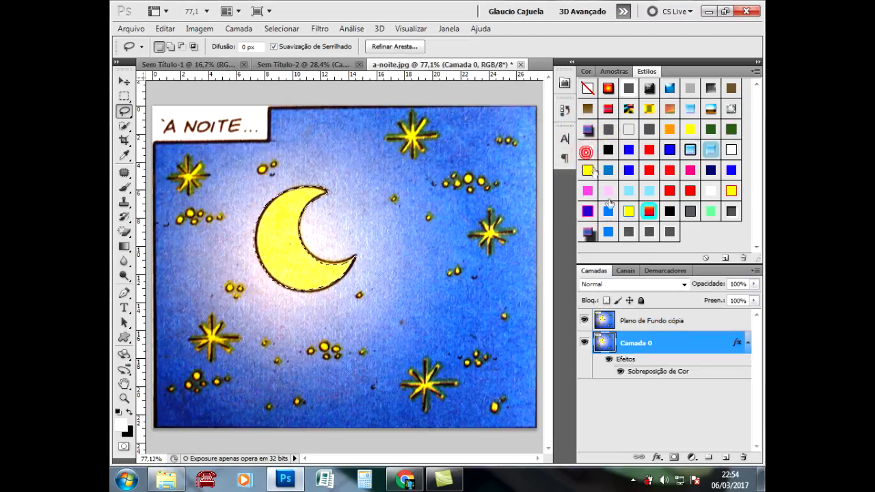
Step: Try deleting the selected moon from Plano de Fundo cópia, toggling that layer's visibility to examine the cut-out
{"action": "left_click", "coordinate": [656, 320]}
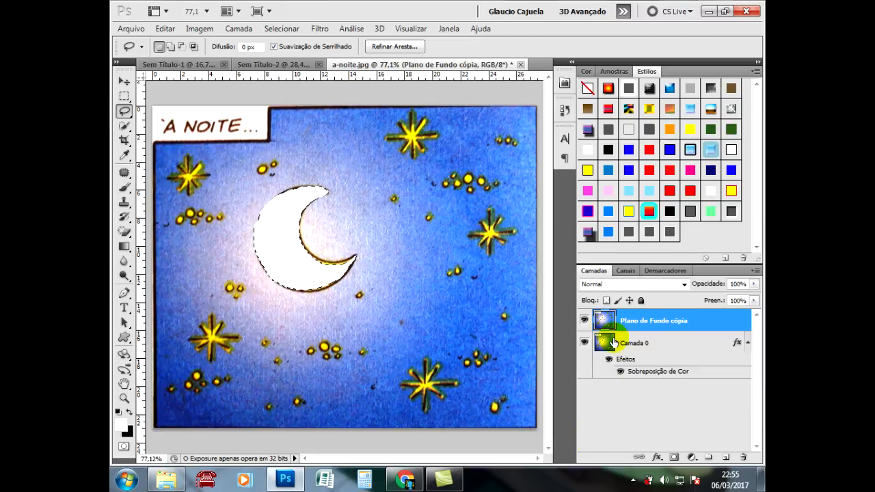
{"action": "left_click", "coordinate": [585, 320]}
{"action": "left_click", "coordinate": [585, 321]}
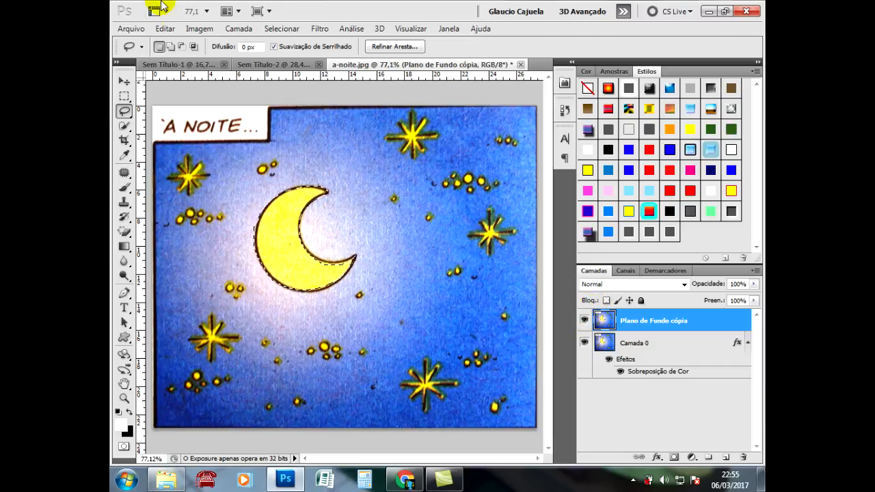
Step: Copy the selected moon from Plano de Fundo cópia and paste it as a new layer
{"action": "left_click", "coordinate": [166, 30]}
{"action": "left_click", "coordinate": [167, 29]}
{"action": "left_click", "coordinate": [166, 29]}
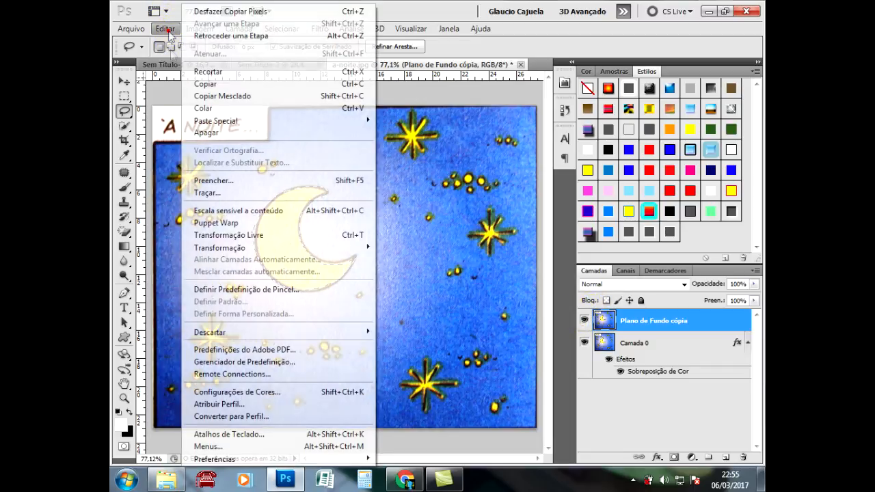
{"action": "left_click", "coordinate": [217, 87]}
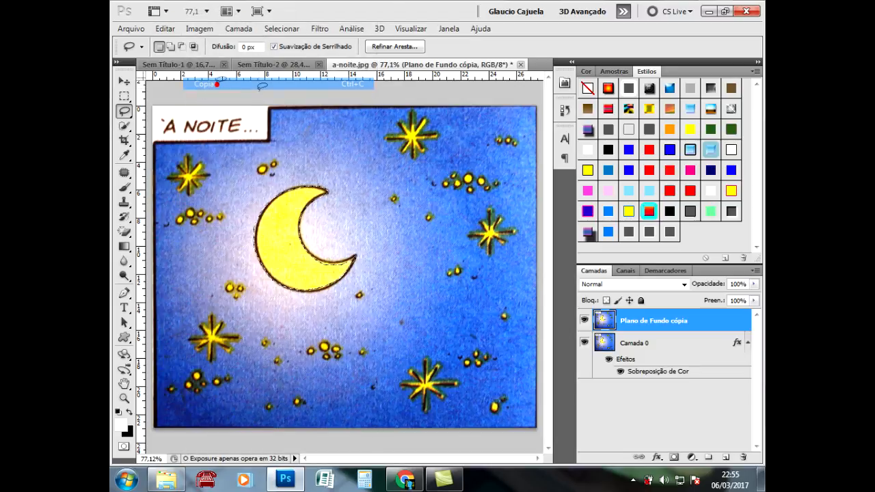
{"action": "left_click", "coordinate": [164, 30]}
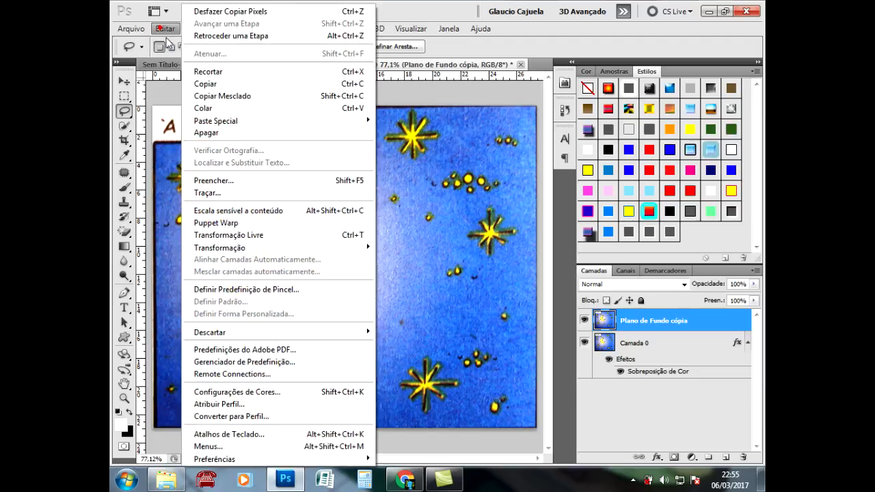
{"action": "left_click", "coordinate": [124, 110]}
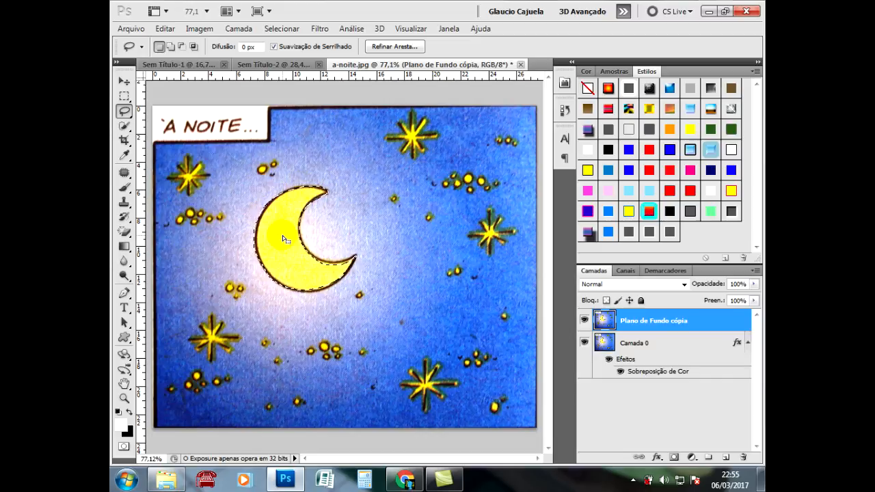
{"action": "left_click", "coordinate": [168, 28]}
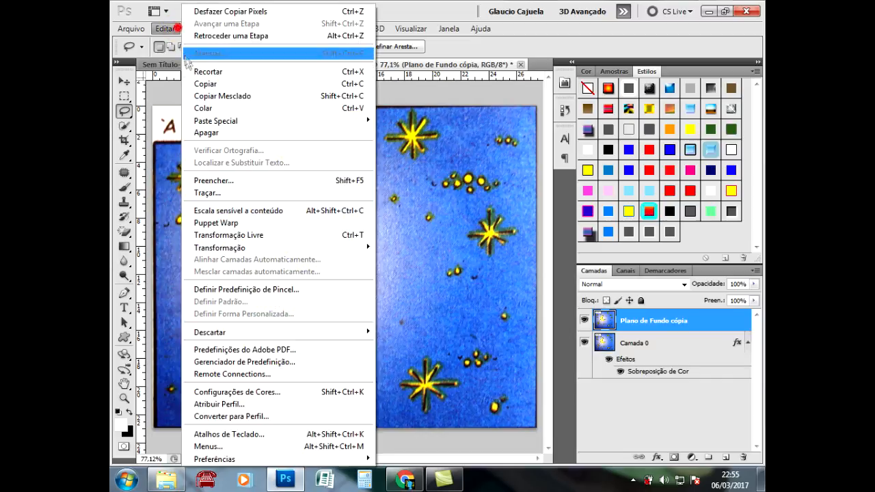
{"action": "left_click", "coordinate": [343, 110]}
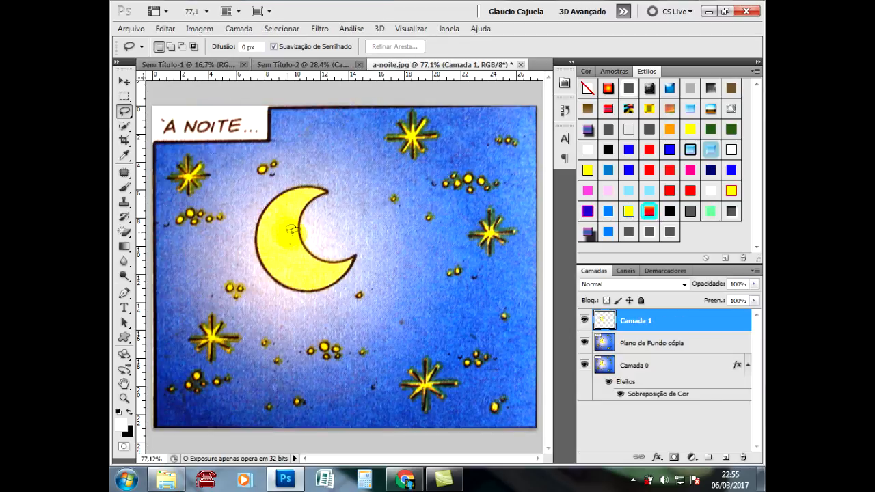
Step: Hide Plano de Fundo cópia and toggle the visibility of Camada 1 to examine the isolated moon
{"action": "left_click", "coordinate": [618, 339]}
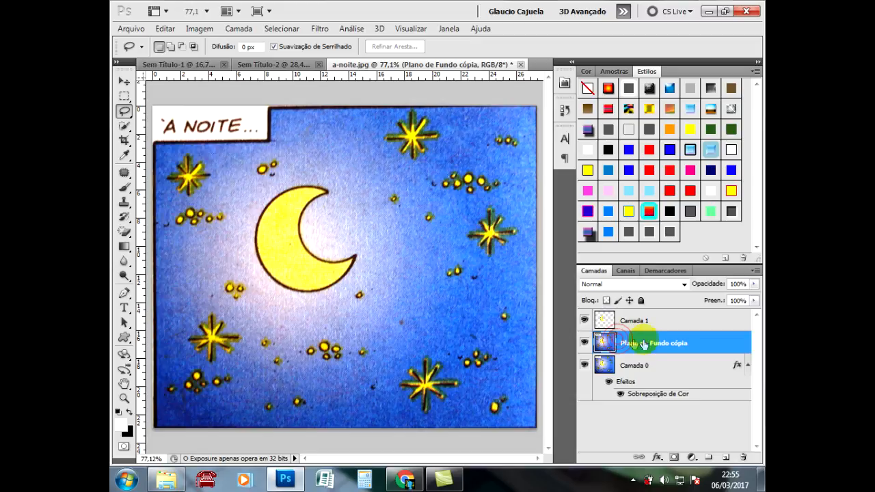
{"action": "left_click", "coordinate": [585, 343]}
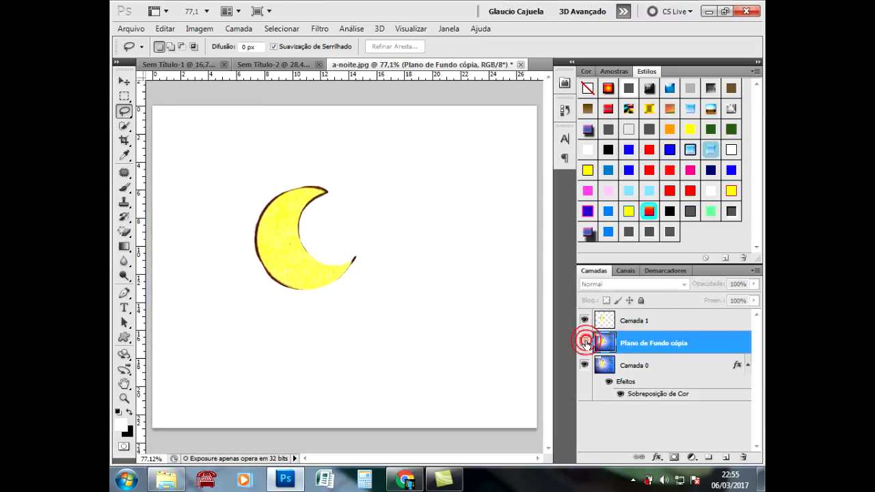
{"action": "left_click", "coordinate": [640, 321]}
{"action": "left_click", "coordinate": [583, 321]}
{"action": "left_click", "coordinate": [583, 320]}
Step: Preview Camada 0 with a solid red style and with no style, and restore its solid white style
{"action": "left_click", "coordinate": [624, 365]}
{"action": "left_click", "coordinate": [670, 171]}
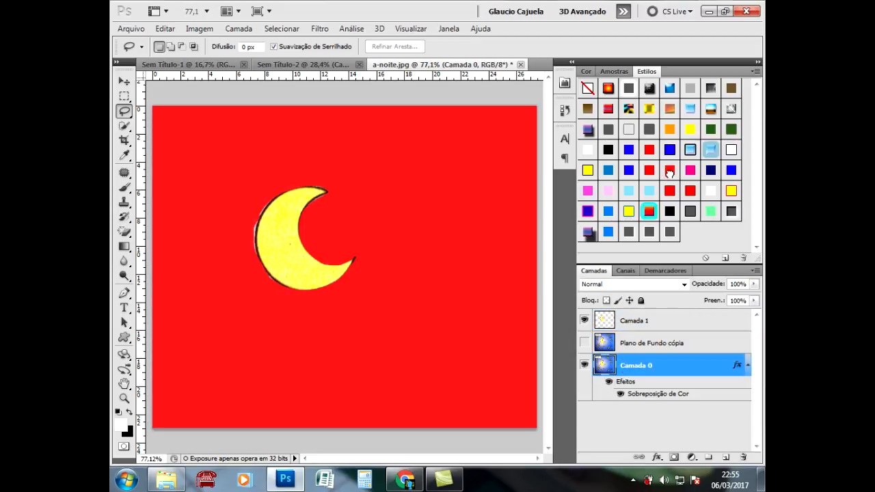
{"action": "left_click", "coordinate": [588, 88]}
{"action": "left_click", "coordinate": [633, 321]}
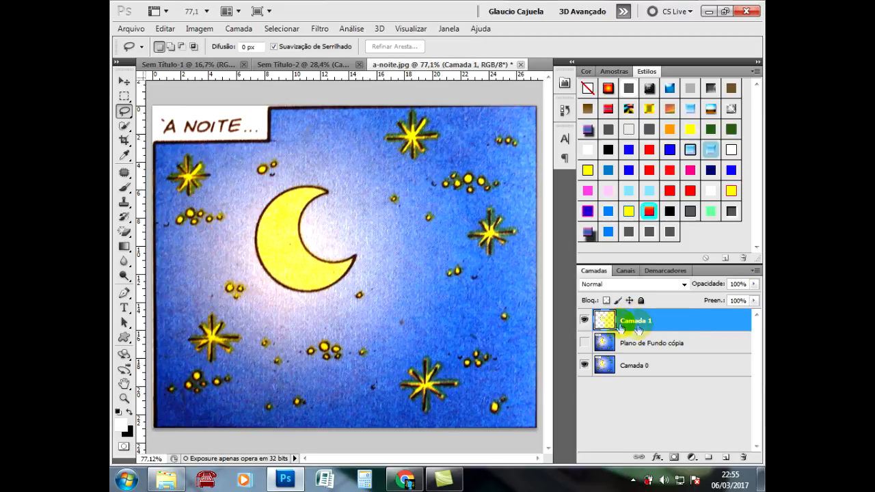
{"action": "left_click", "coordinate": [627, 365]}
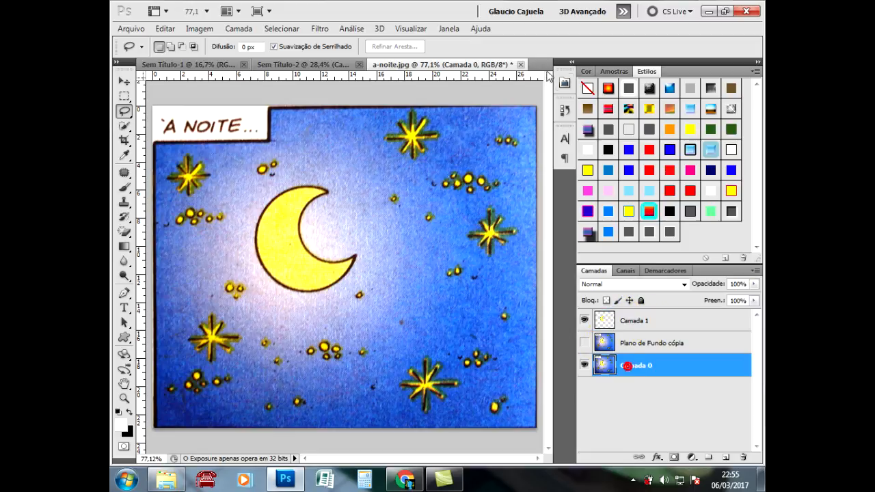
{"action": "left_click", "coordinate": [588, 149]}
Step: Try out several colour and gradient styles on the moon in Camada 1, including solid red, and clear the style
{"action": "left_click", "coordinate": [634, 321]}
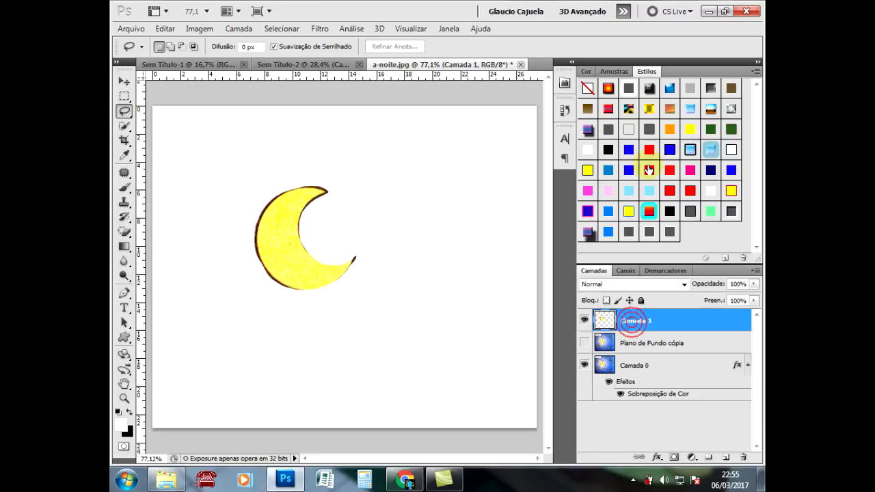
{"action": "left_click", "coordinate": [649, 170]}
{"action": "left_click", "coordinate": [672, 132]}
{"action": "left_click", "coordinate": [674, 169]}
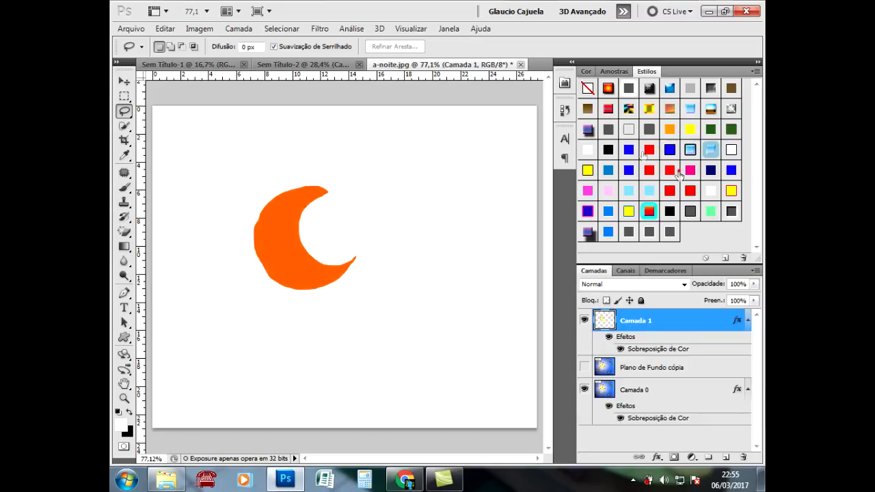
{"action": "left_click", "coordinate": [590, 111]}
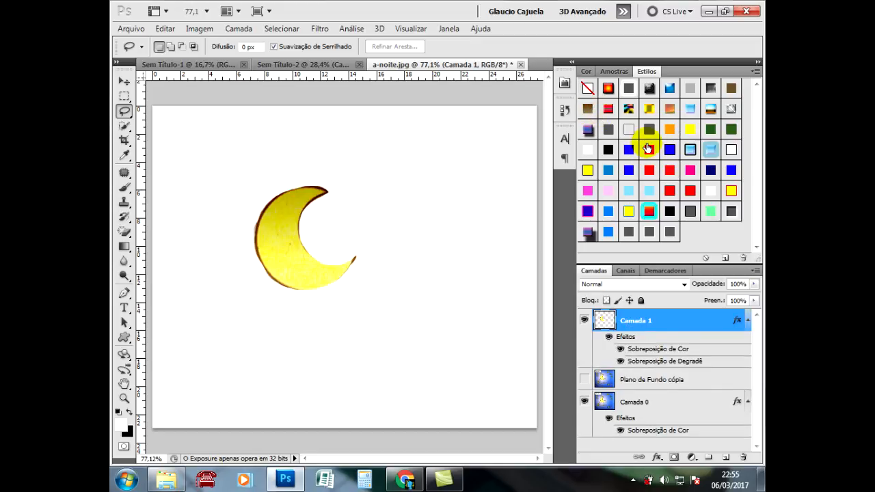
{"action": "left_click", "coordinate": [649, 150]}
{"action": "left_click", "coordinate": [649, 191]}
{"action": "left_click", "coordinate": [648, 171]}
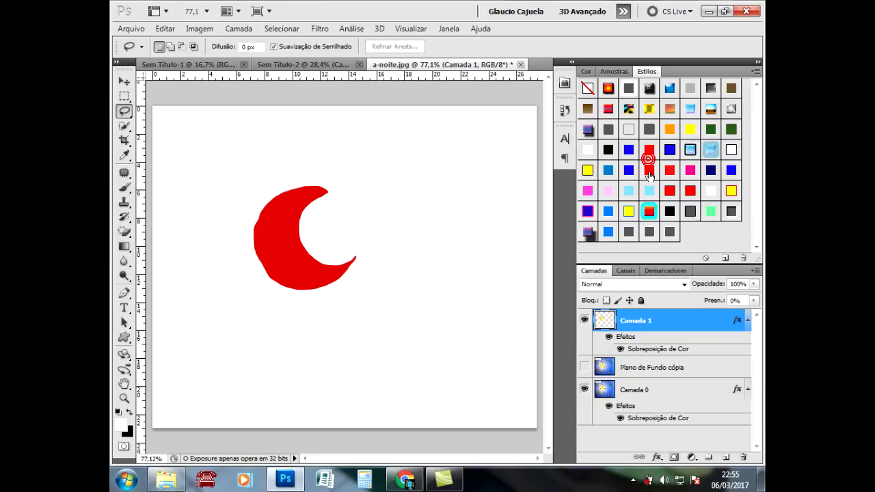
{"action": "left_click", "coordinate": [587, 87]}
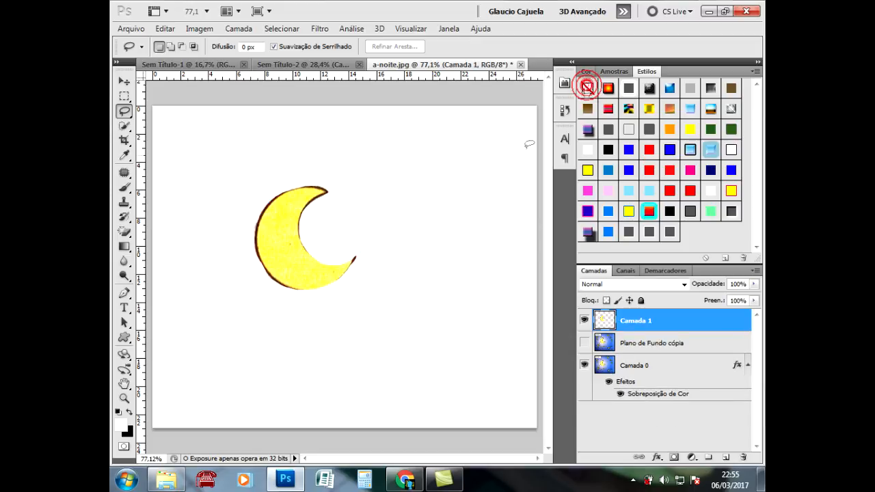
Step: Hide Camada 1, then show Plano de Fundo cópia and make it the active layer
{"action": "left_click", "coordinate": [585, 320]}
{"action": "left_click", "coordinate": [584, 342]}
{"action": "left_click", "coordinate": [617, 345]}
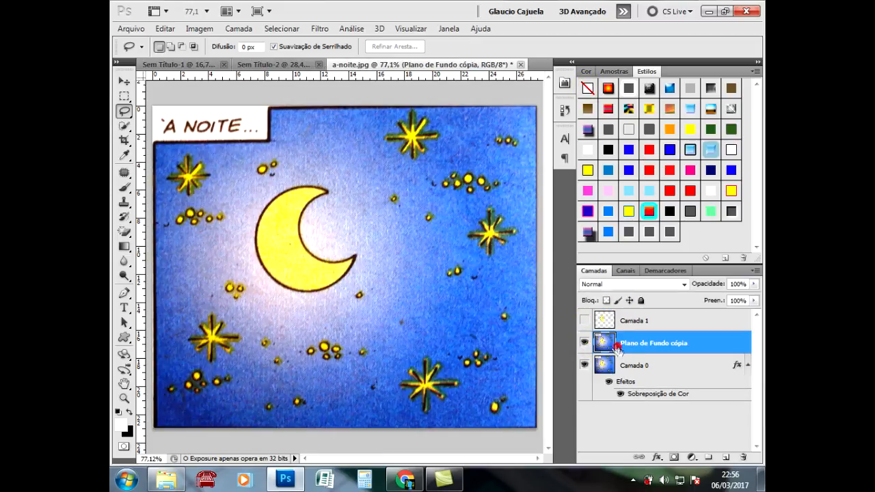
Step: Outline the moon on Plano de Fundo cópia with the Polygonal Lasso, closing the selection around its whole edge
{"action": "right_click", "coordinate": [125, 111]}
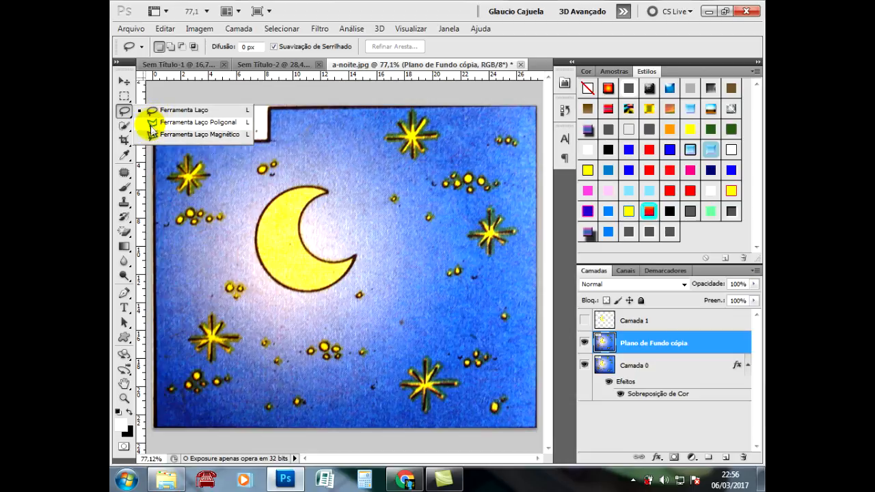
{"action": "left_click", "coordinate": [152, 123]}
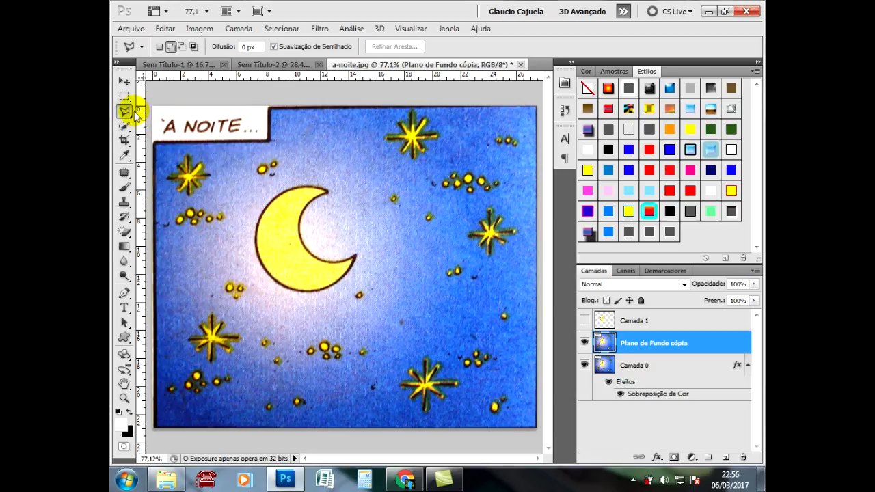
{"action": "right_click", "coordinate": [125, 110]}
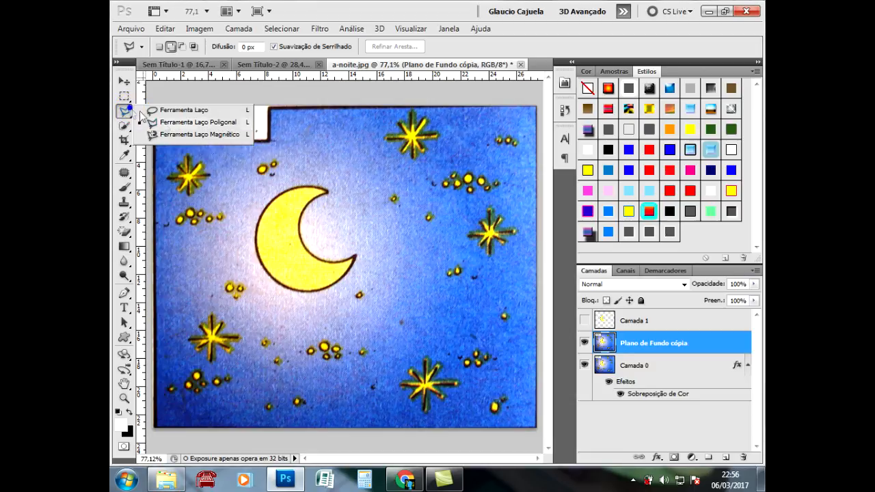
{"action": "left_click", "coordinate": [267, 199]}
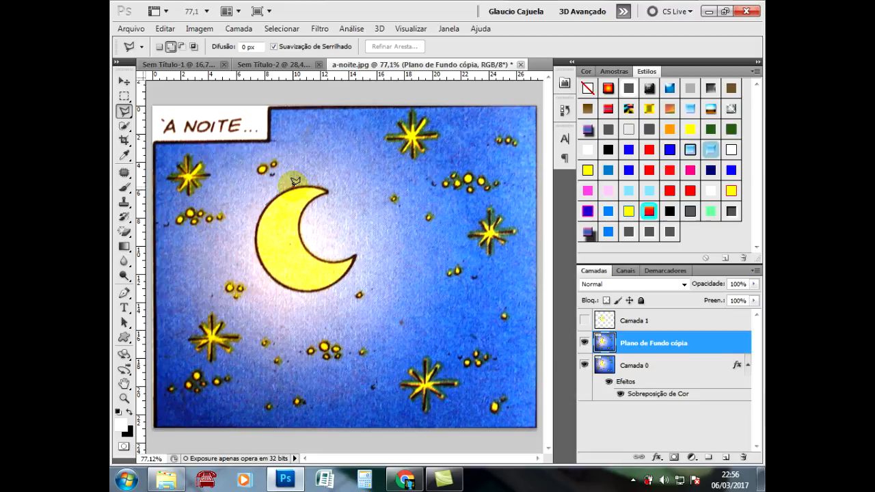
{"action": "left_click", "coordinate": [329, 191]}
{"action": "left_click", "coordinate": [302, 215]}
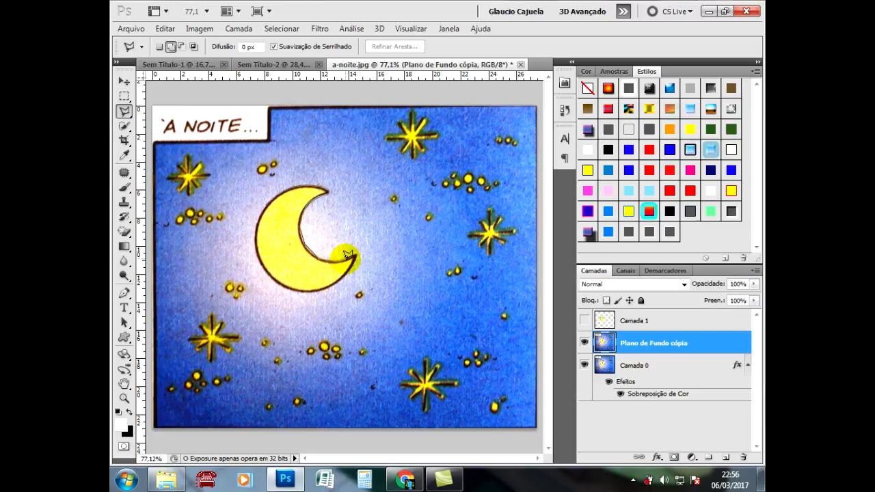
{"action": "left_click", "coordinate": [345, 257]}
{"action": "left_click", "coordinate": [358, 253]}
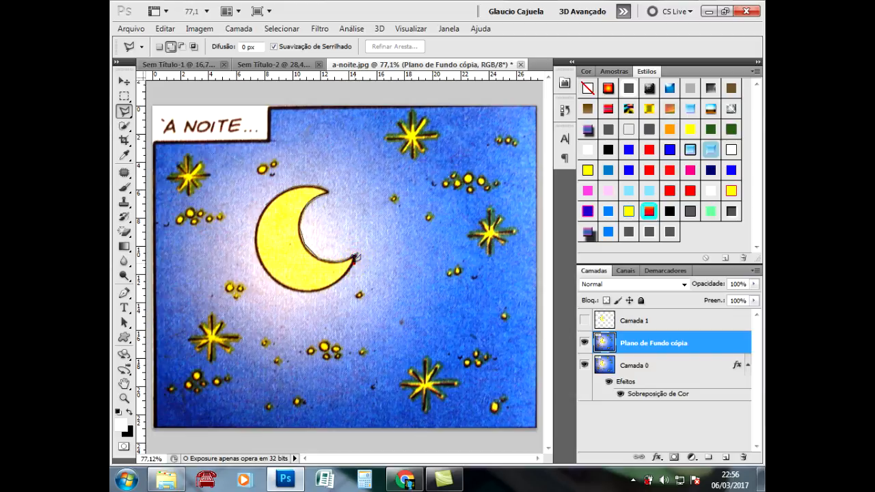
{"action": "left_click", "coordinate": [346, 275]}
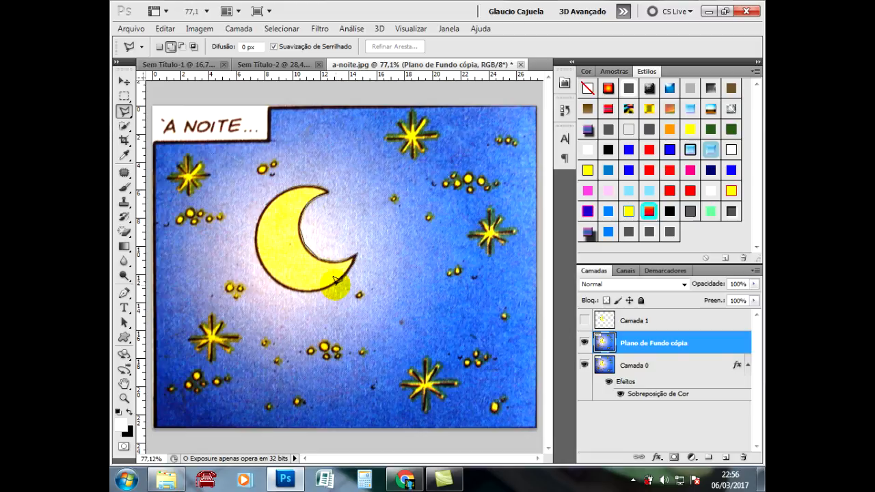
{"action": "left_click", "coordinate": [307, 292]}
{"action": "left_click", "coordinate": [288, 286]}
{"action": "left_click", "coordinate": [256, 245]}
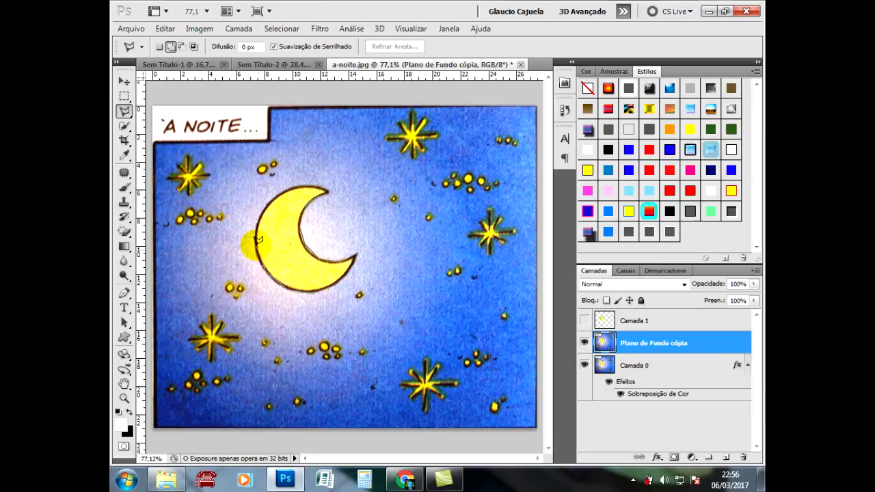
{"action": "left_click", "coordinate": [265, 199]}
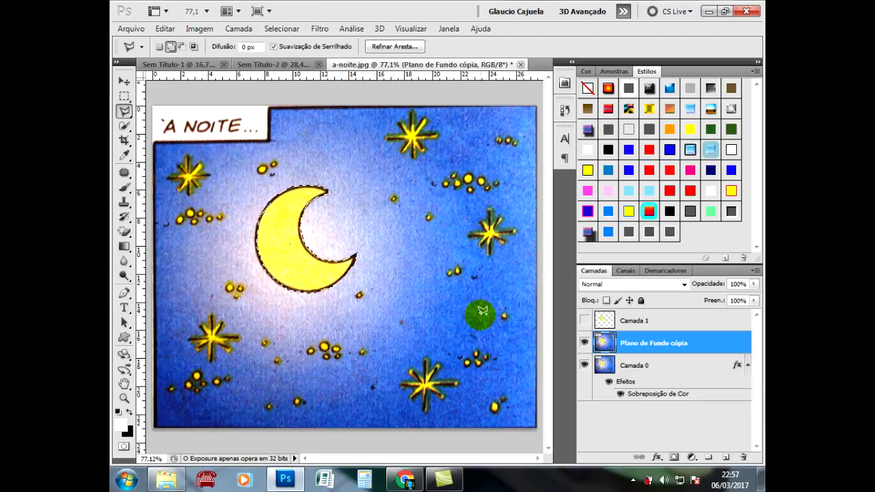
Step: Copy the polygonal moon selection and paste it as a new layer
{"action": "left_click", "coordinate": [165, 29]}
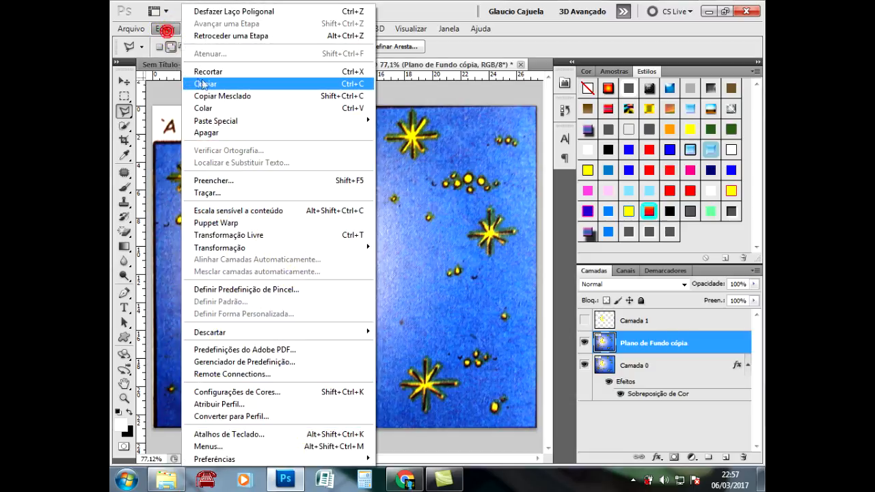
{"action": "left_click", "coordinate": [208, 84]}
{"action": "left_click", "coordinate": [171, 29]}
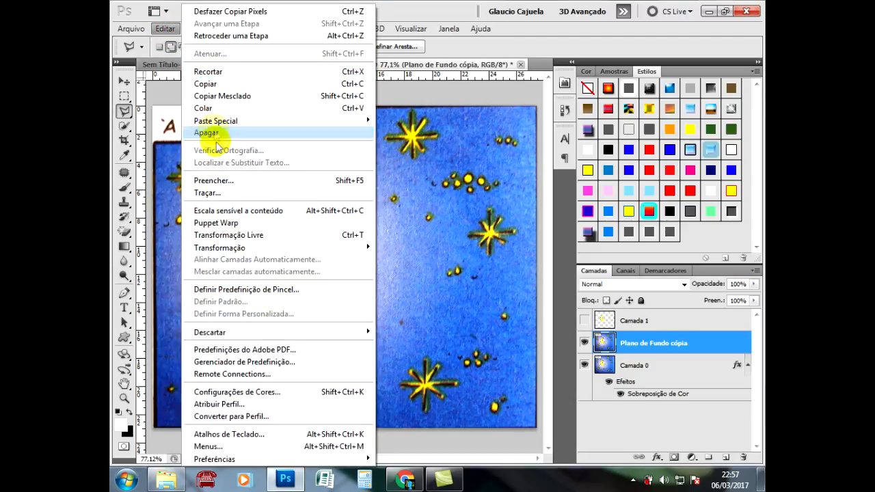
{"action": "left_click", "coordinate": [221, 103]}
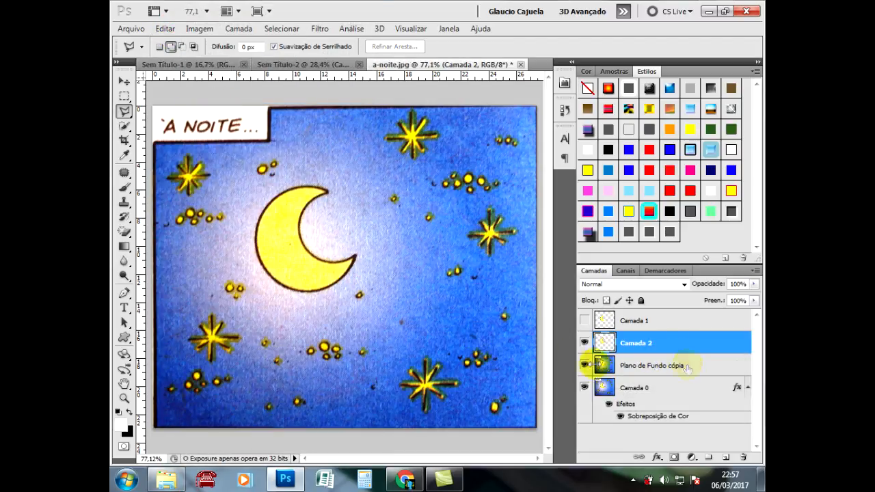
Step: Hide Plano de Fundo cópia, show Camada 1, and place the two moon copies side by side in the upper part of the canvas
{"action": "left_click", "coordinate": [585, 364]}
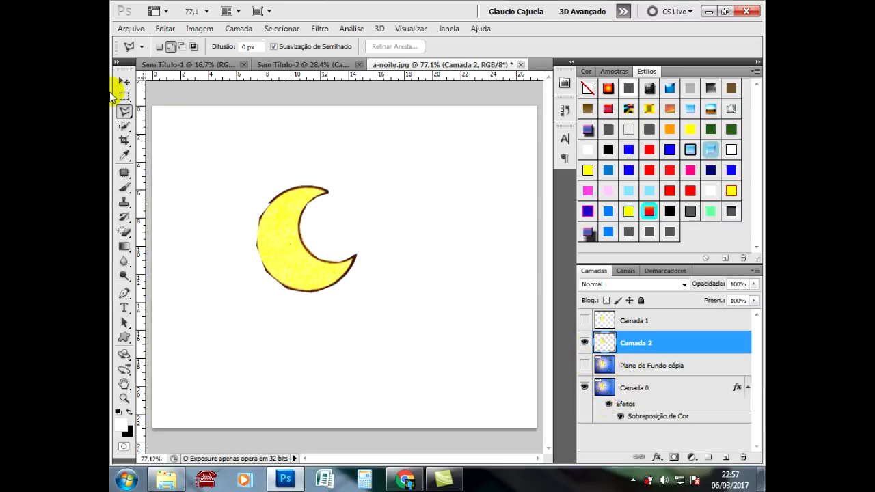
{"action": "left_click", "coordinate": [124, 81]}
{"action": "left_click_drag", "start_coordinate": [311, 265], "coordinate": [438, 230]}
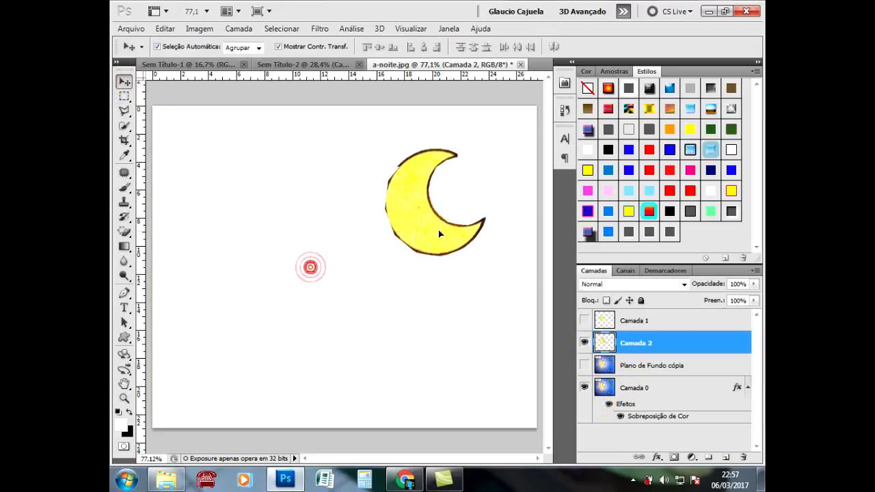
{"action": "left_click", "coordinate": [585, 321]}
{"action": "left_click_drag", "start_coordinate": [287, 263], "coordinate": [320, 179]}
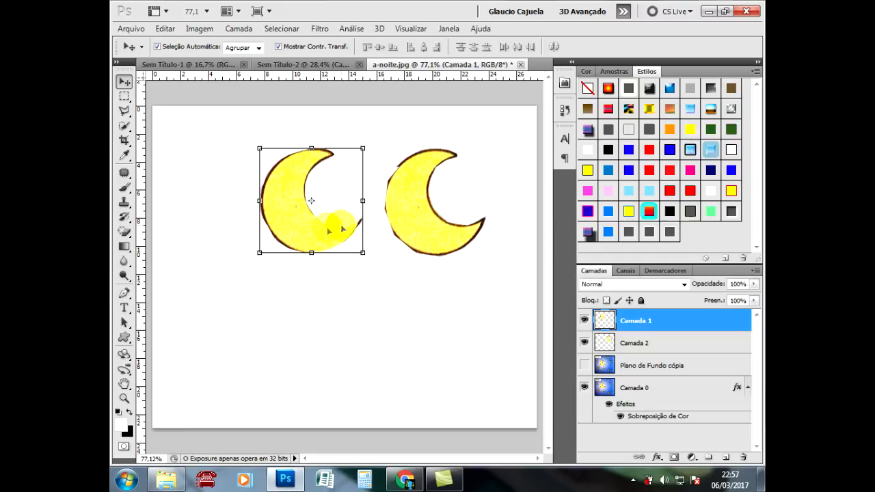
Step: Select the moon in Camada 2 and turn off the transform controls to compare both cut-outs without a bounding box
{"action": "left_click", "coordinate": [425, 225]}
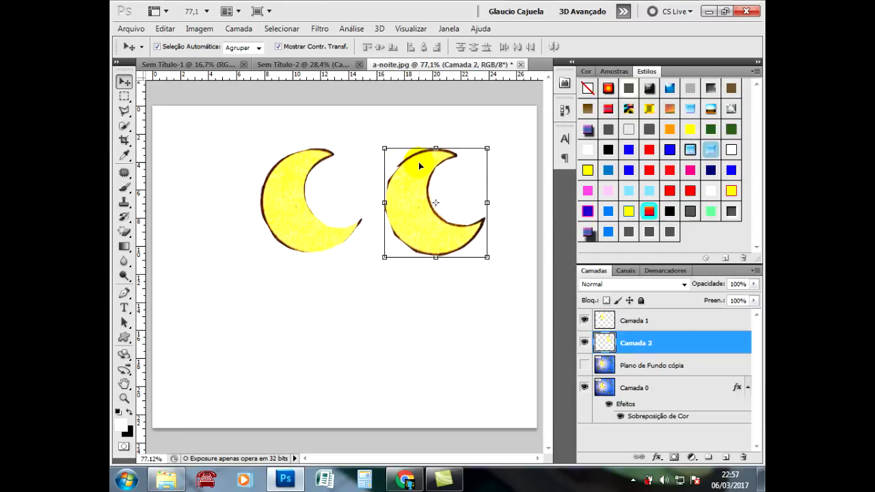
{"action": "left_click", "coordinate": [330, 47]}
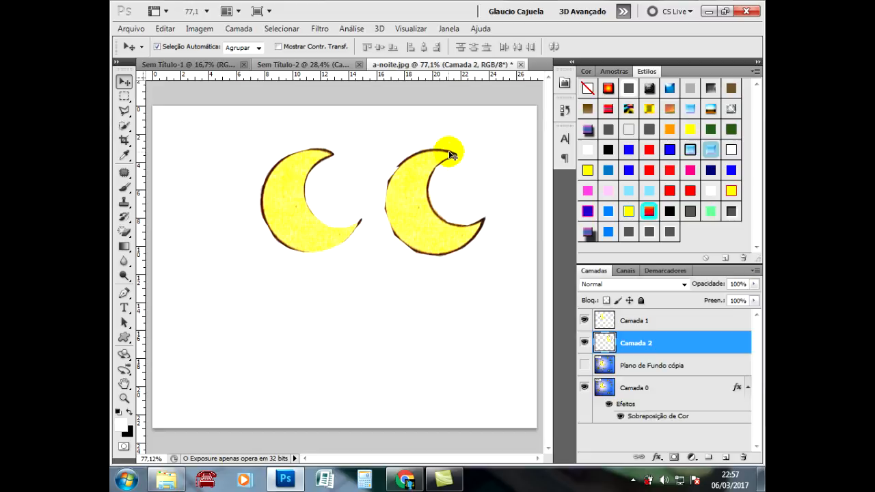
{"action": "left_click", "coordinate": [124, 110]}
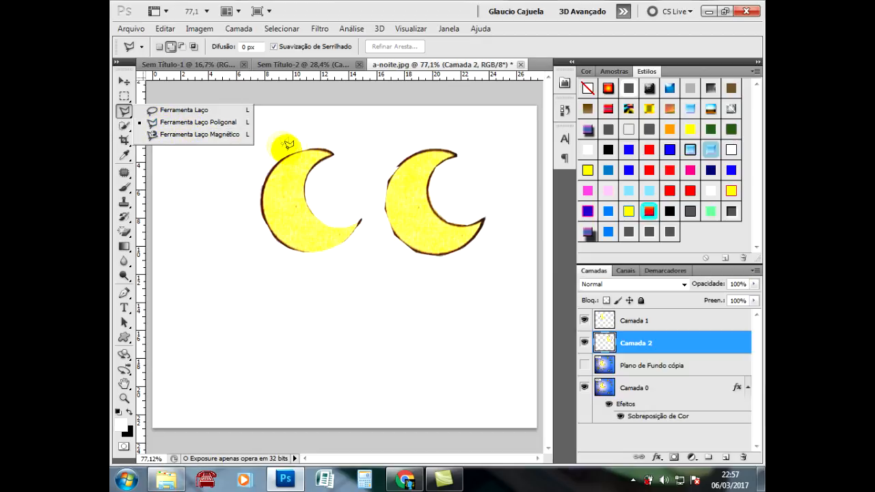
{"action": "left_click", "coordinate": [123, 108]}
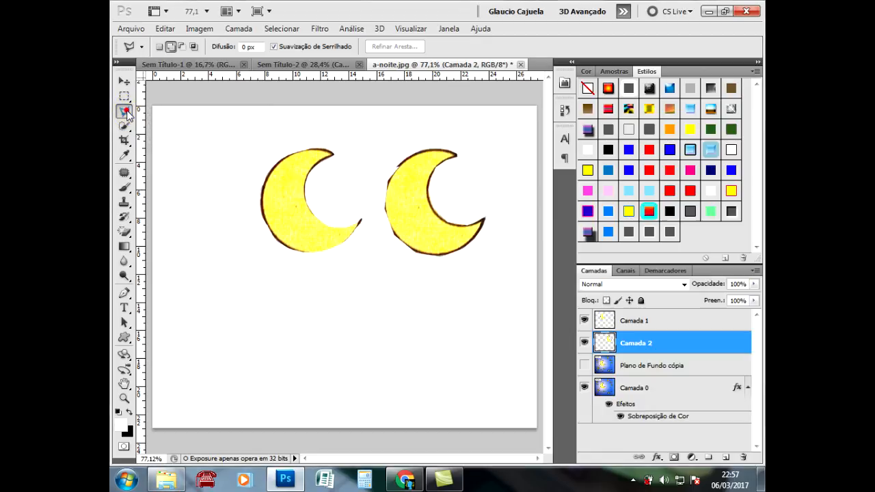
Step: Hide Camada 2 and Camada 1, and show Plano de Fundo cópia as the active layer
{"action": "left_click", "coordinate": [585, 343]}
{"action": "left_click", "coordinate": [585, 320]}
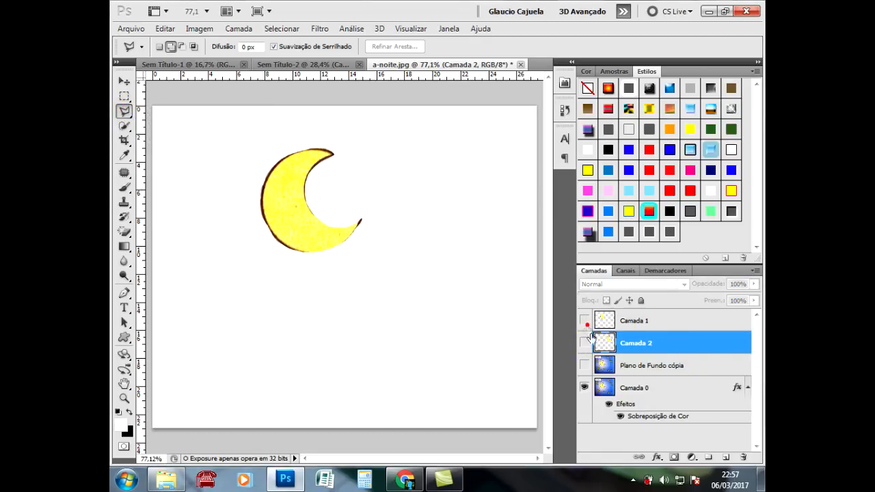
{"action": "left_click", "coordinate": [592, 365]}
{"action": "left_click", "coordinate": [585, 365]}
{"action": "left_click", "coordinate": [585, 365]}
Step: Trace the moon on Plano de Fundo cópia with the Magnetic Lasso and close the selection at its starting point
{"action": "left_click", "coordinate": [124, 111]}
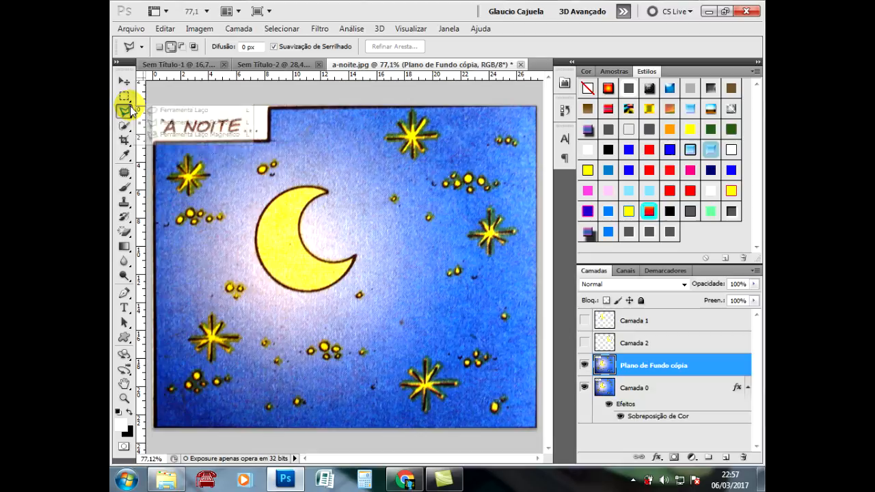
{"action": "left_click", "coordinate": [175, 135]}
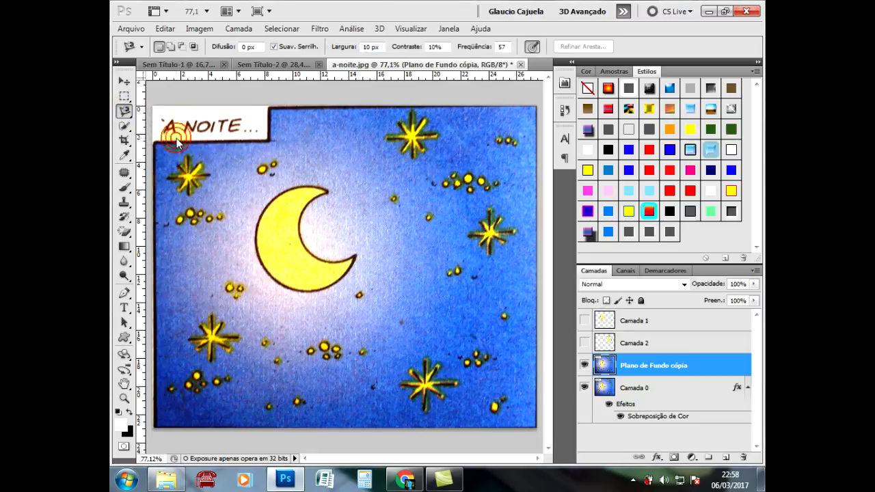
{"action": "left_click", "coordinate": [124, 111]}
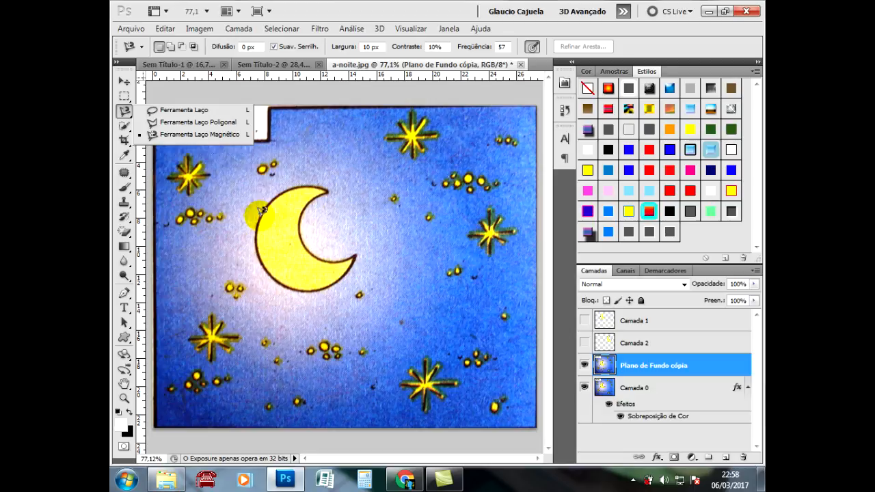
{"action": "left_click", "coordinate": [261, 211]}
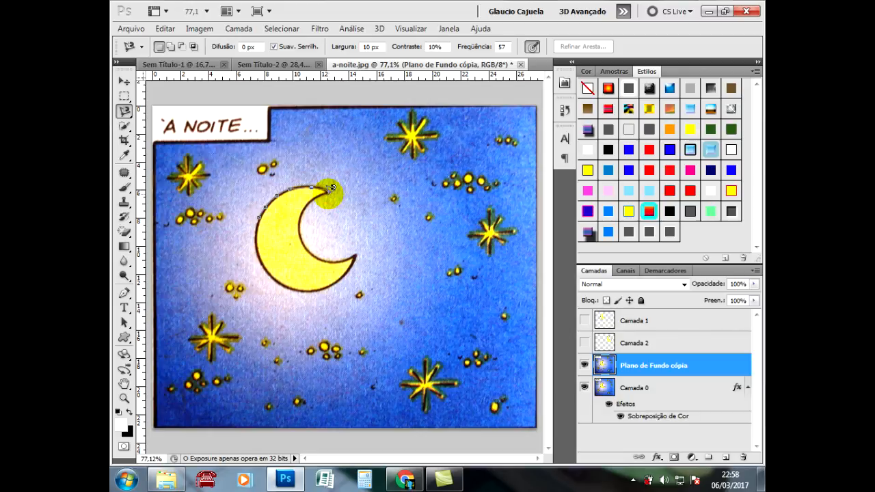
{"action": "left_click", "coordinate": [328, 189]}
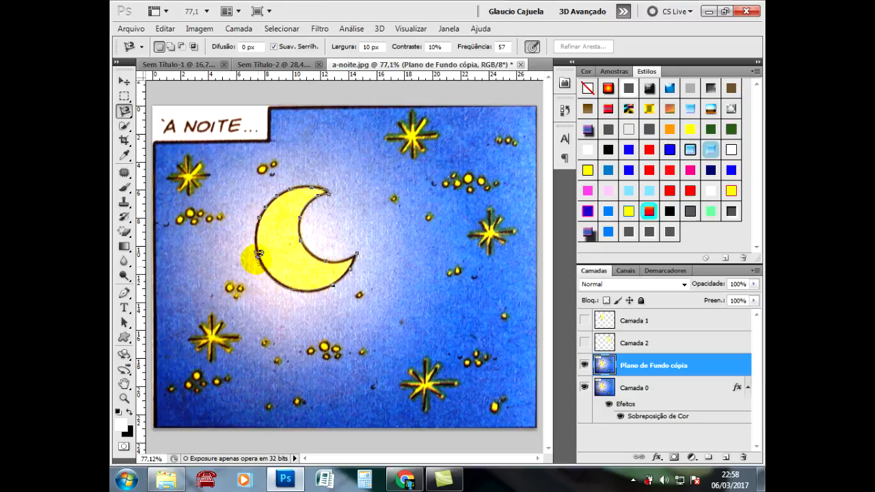
{"action": "left_click", "coordinate": [261, 213]}
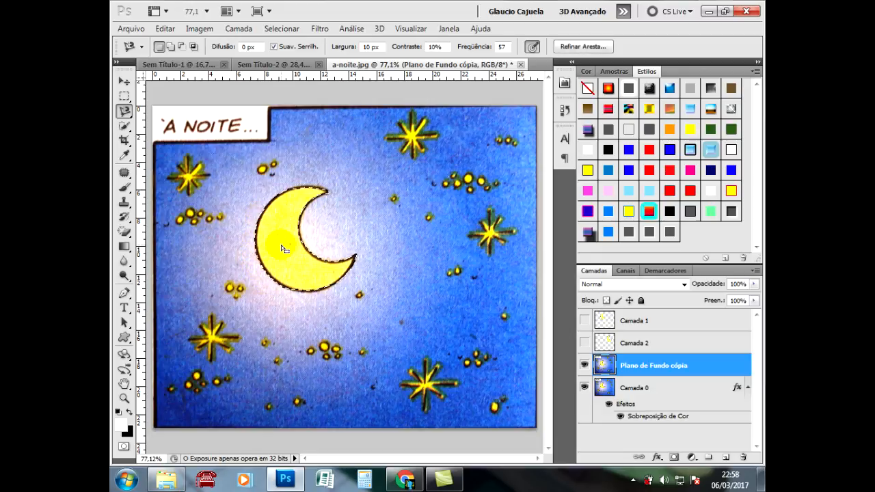
Step: Copy the magnetically selected moon and paste it as a new layer
{"action": "left_click", "coordinate": [169, 29]}
{"action": "left_click", "coordinate": [205, 83]}
{"action": "left_click", "coordinate": [168, 29]}
{"action": "left_click", "coordinate": [205, 109]}
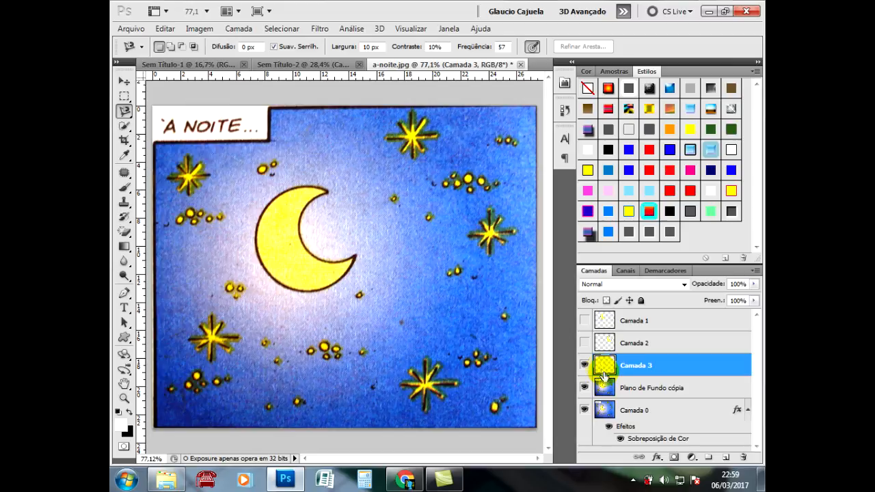
Step: Hide Plano de Fundo cópia, make Camada 3 active, and show Camada 2 and Camada 1
{"action": "left_click", "coordinate": [630, 390]}
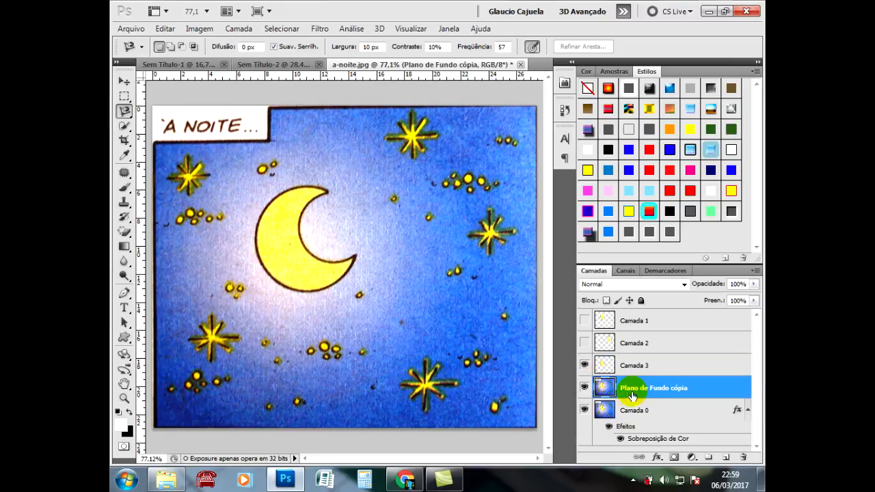
{"action": "left_click", "coordinate": [585, 387]}
{"action": "left_click", "coordinate": [634, 365]}
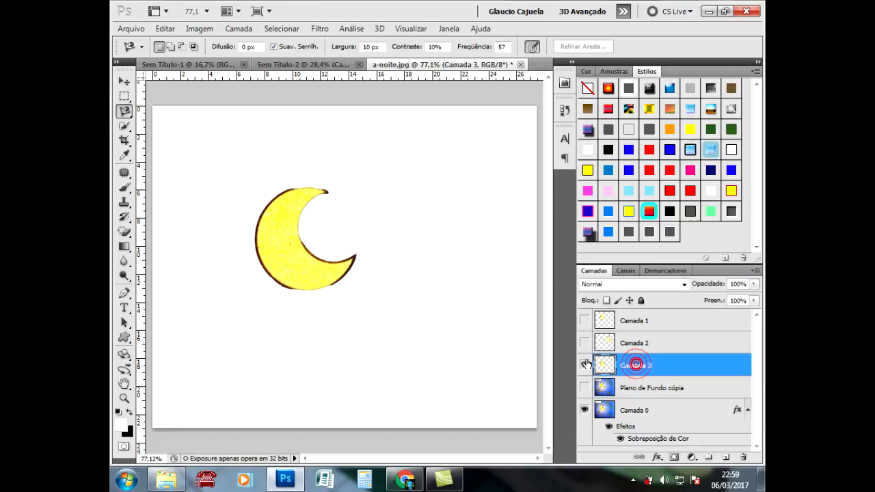
{"action": "left_click", "coordinate": [584, 342]}
{"action": "left_click", "coordinate": [584, 320]}
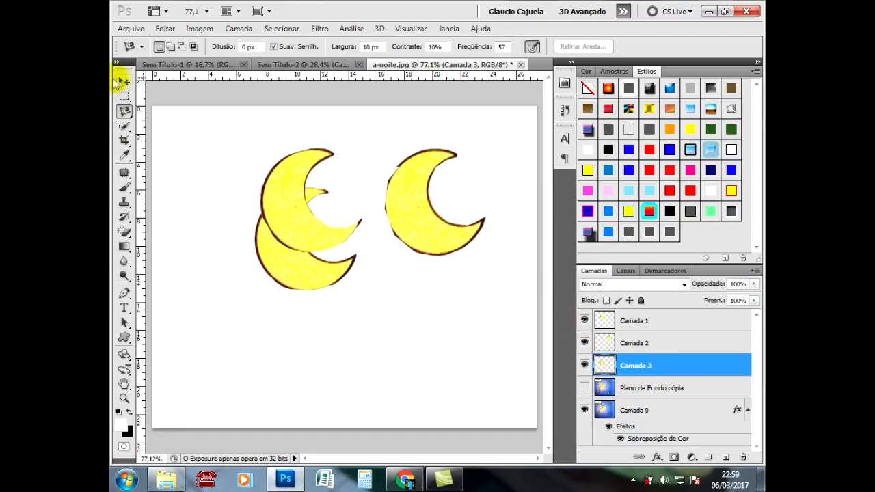
Step: Arrange the three moons in a row along the upper canvas, ordered Camada 1, Camada 2 and Camada 3
{"action": "left_click", "coordinate": [124, 82]}
{"action": "left_click_drag", "start_coordinate": [303, 273], "coordinate": [425, 327]}
{"action": "left_click", "coordinate": [314, 238], "text": "shift"}
{"action": "left_click_drag", "start_coordinate": [316, 238], "coordinate": [244, 219]}
{"action": "left_click_drag", "start_coordinate": [415, 217], "coordinate": [337, 210]}
{"action": "left_click_drag", "start_coordinate": [416, 313], "coordinate": [439, 184]}
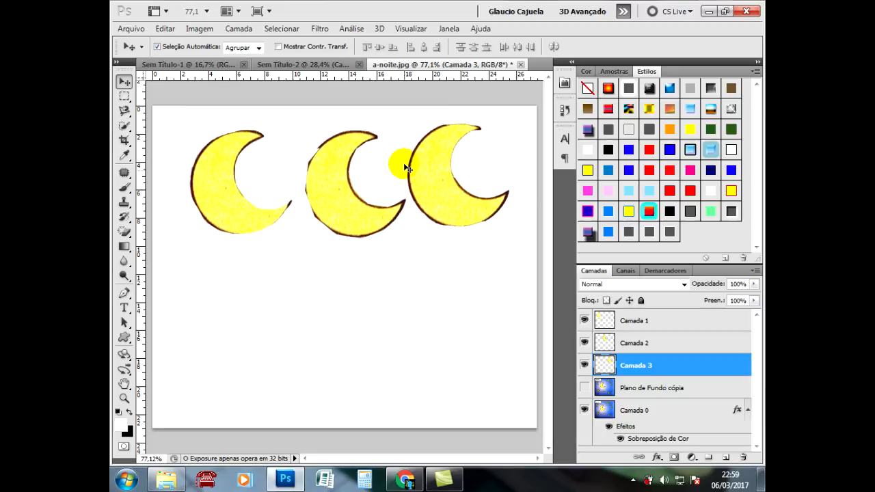
{"action": "left_click", "coordinate": [332, 156]}
{"action": "left_click", "coordinate": [124, 109]}
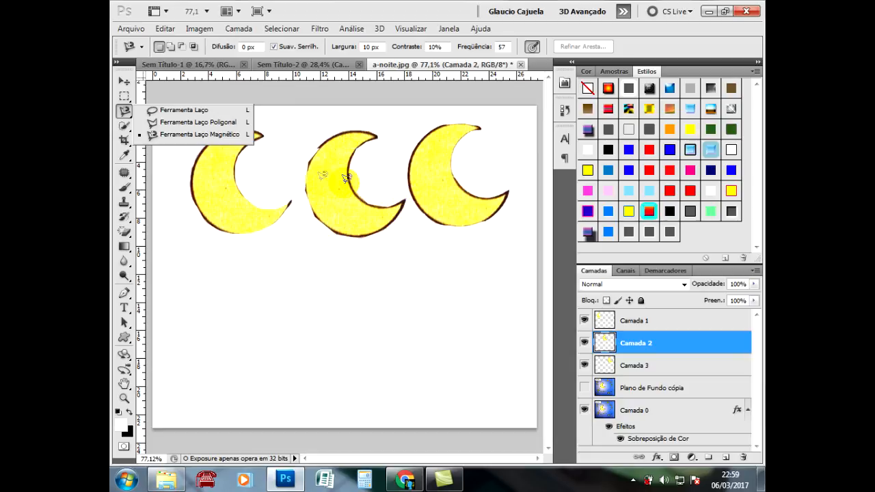
{"action": "left_click", "coordinate": [126, 115]}
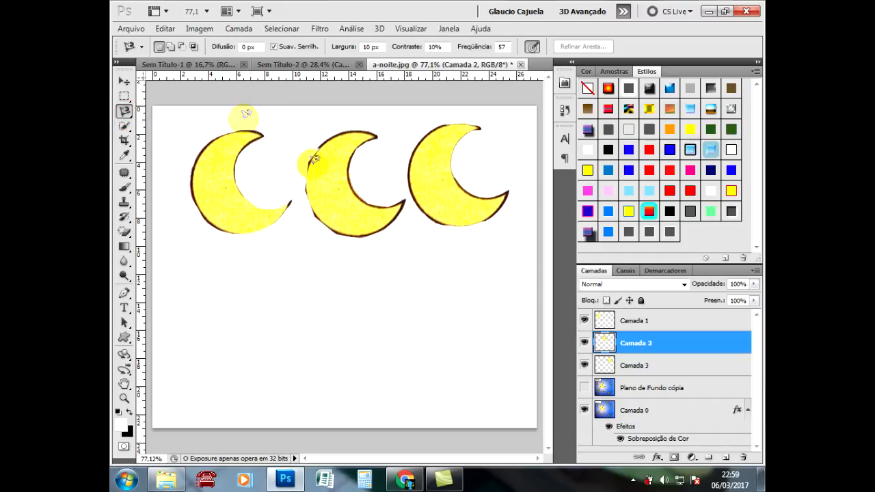
{"action": "left_click", "coordinate": [132, 29]}
{"action": "left_click", "coordinate": [136, 31]}
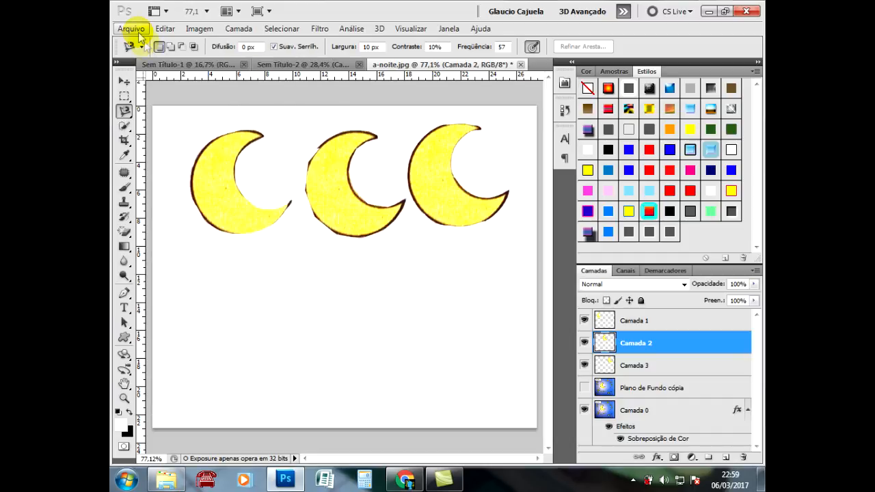